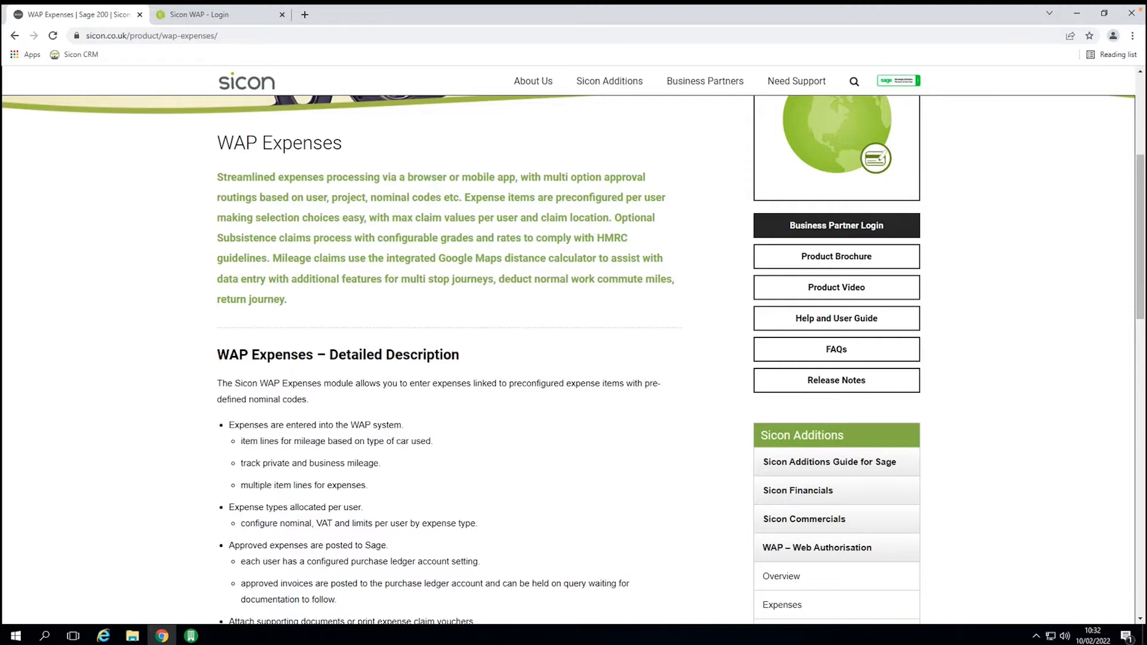
scroll(166, 233, "up", 1)
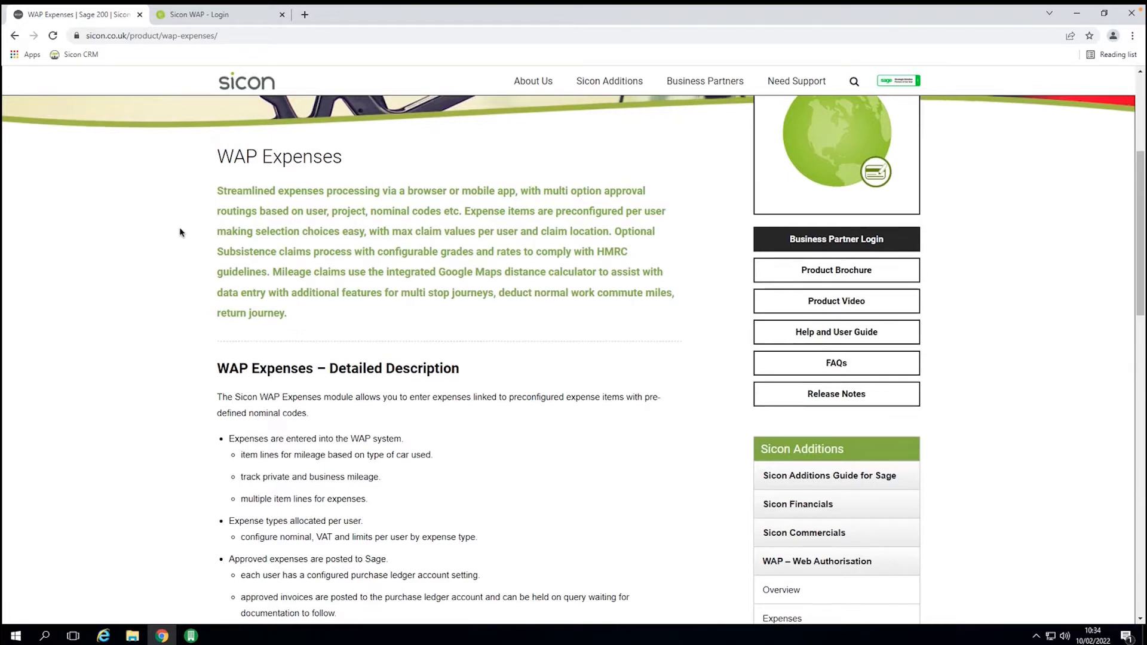
scroll(181, 232, "up", 1)
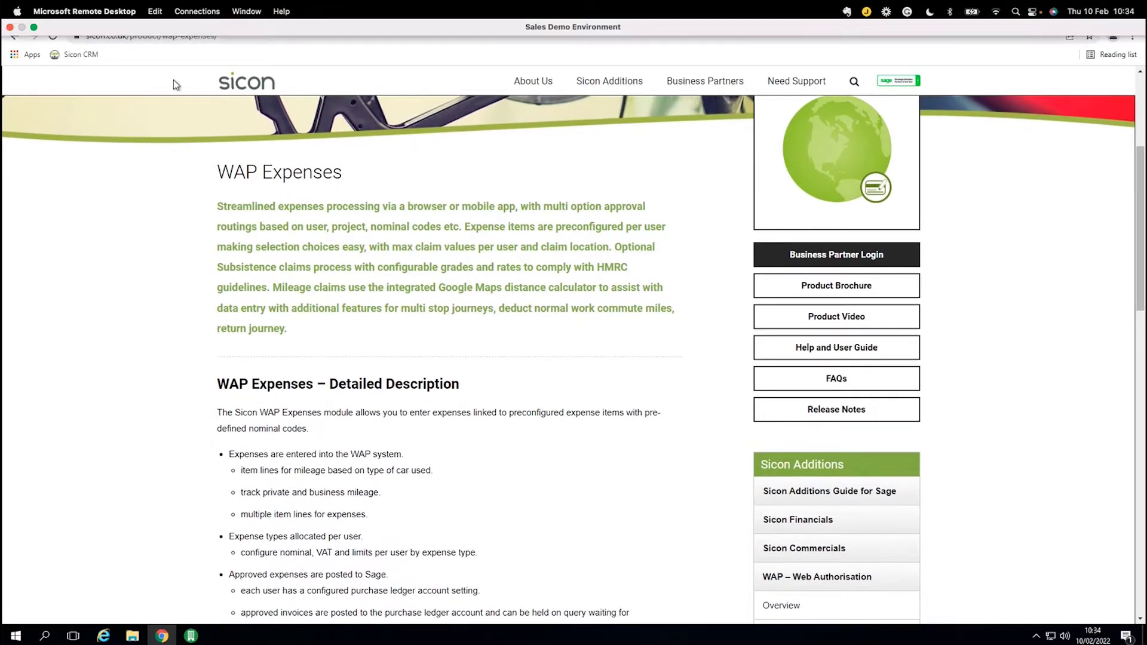
- Log on to Sicon WAP from its open login page, using the employee's username
left_click(224, 13)
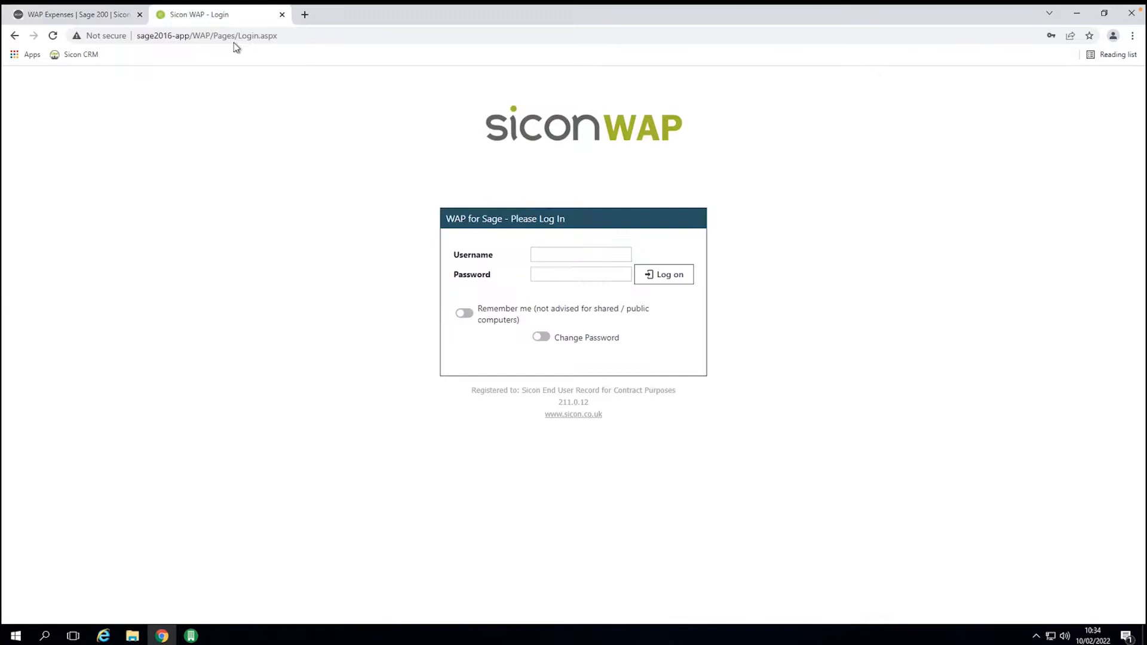
left_click(559, 252)
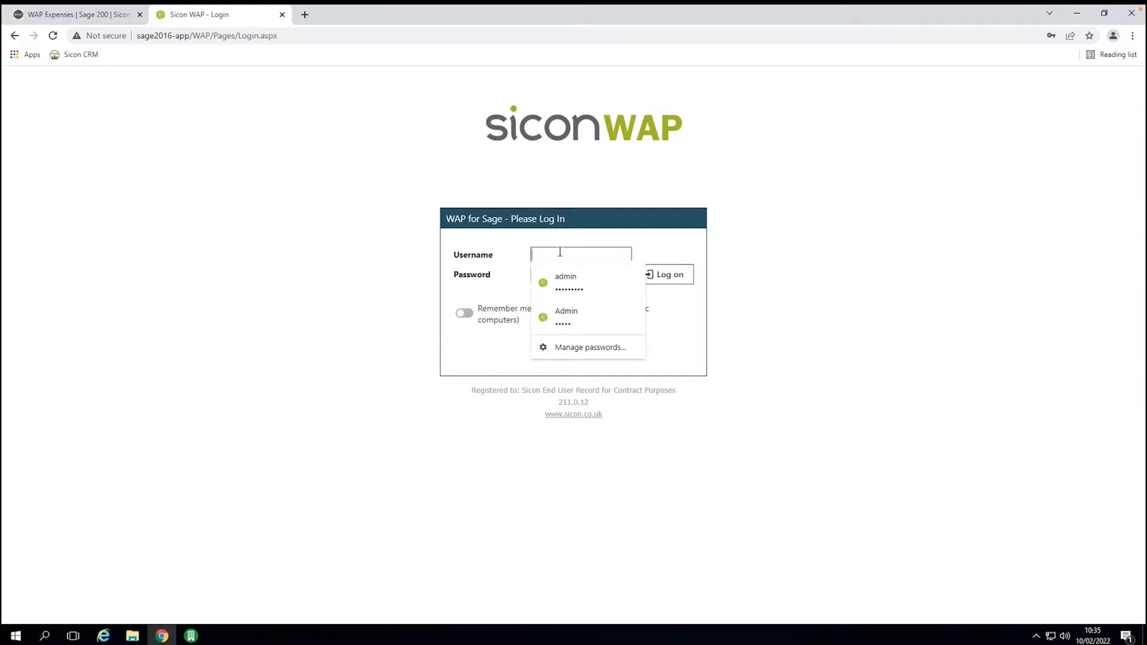
type("sa")
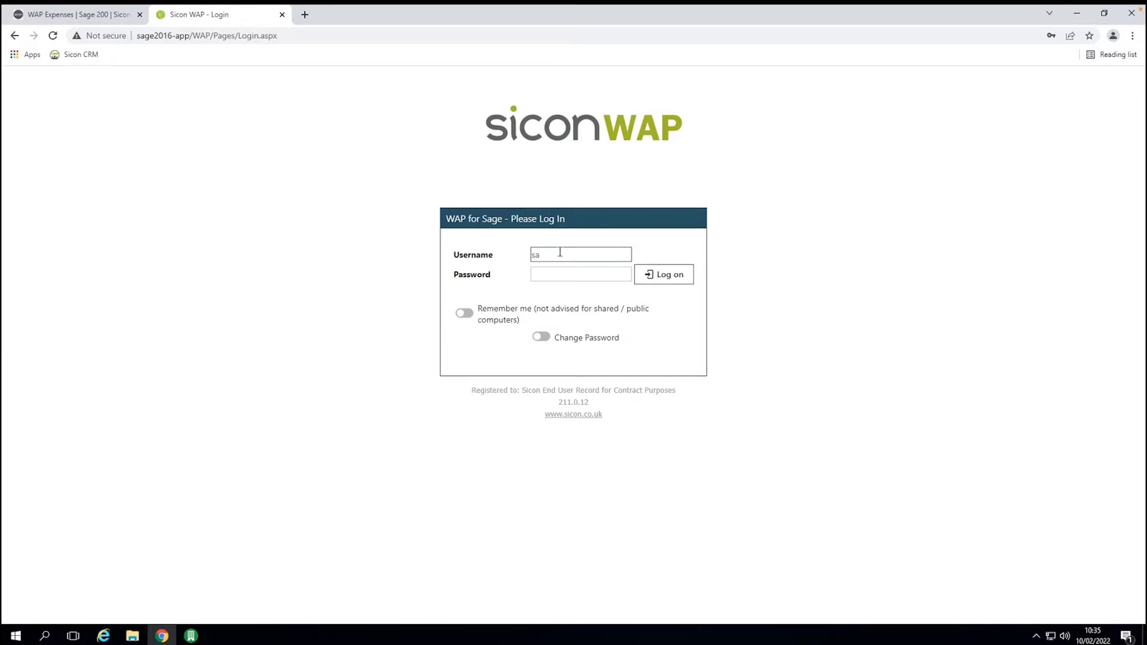
type("ndra")
left_click(654, 282)
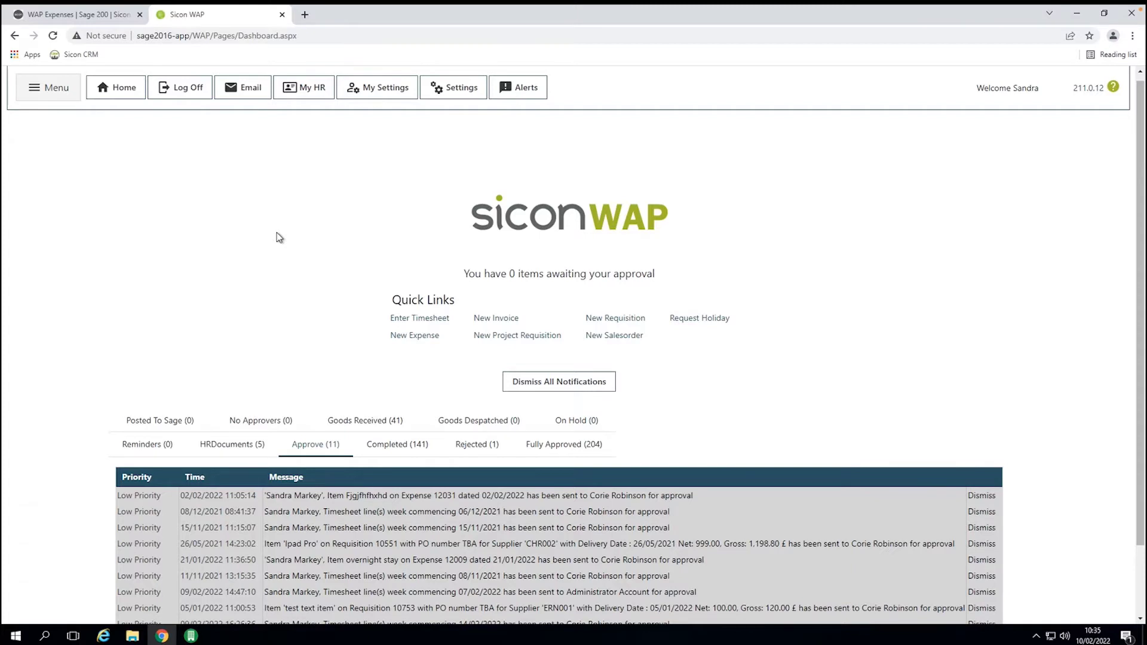
- Create a new expense claim in Sicon WAP
left_click(60, 88)
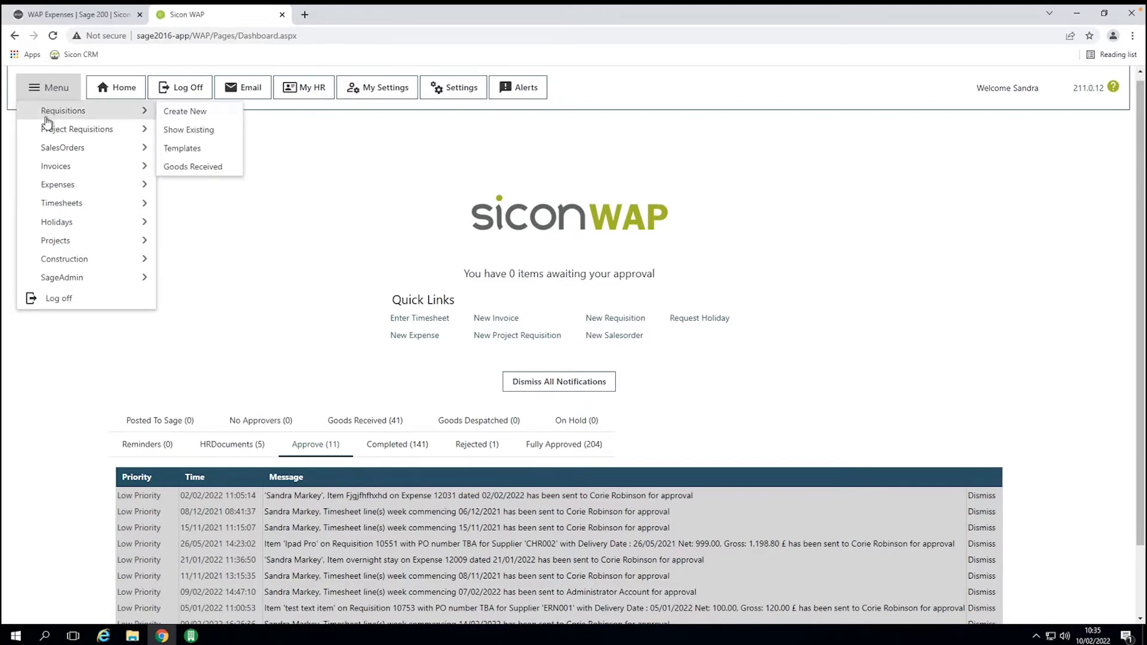
mouse_move(51, 155)
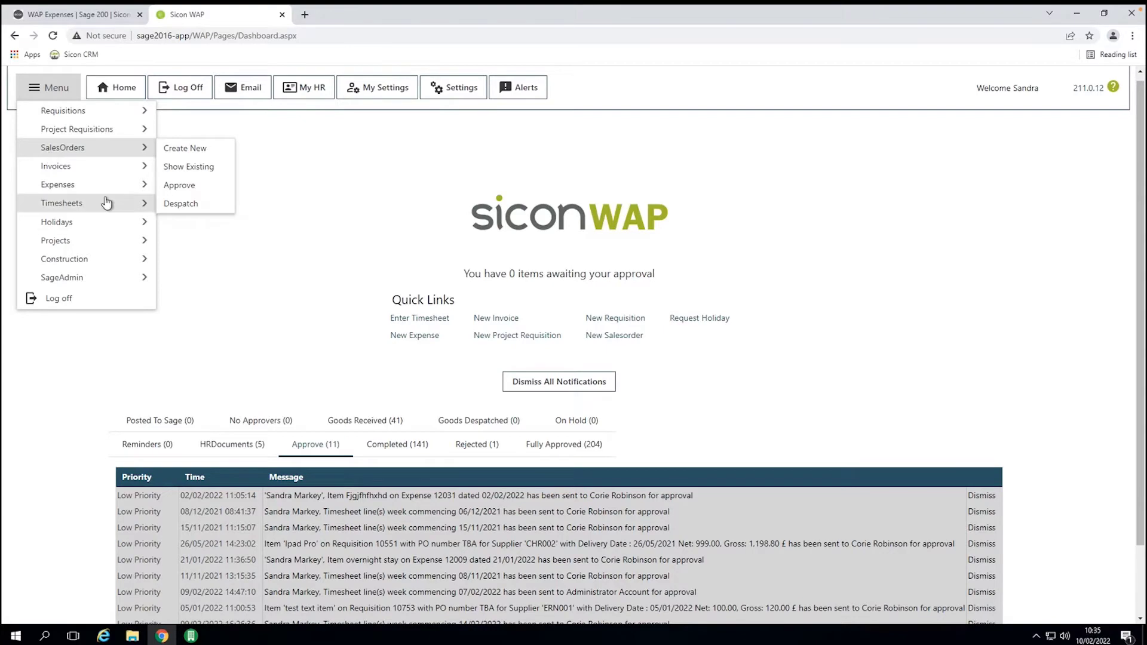
mouse_move(110, 188)
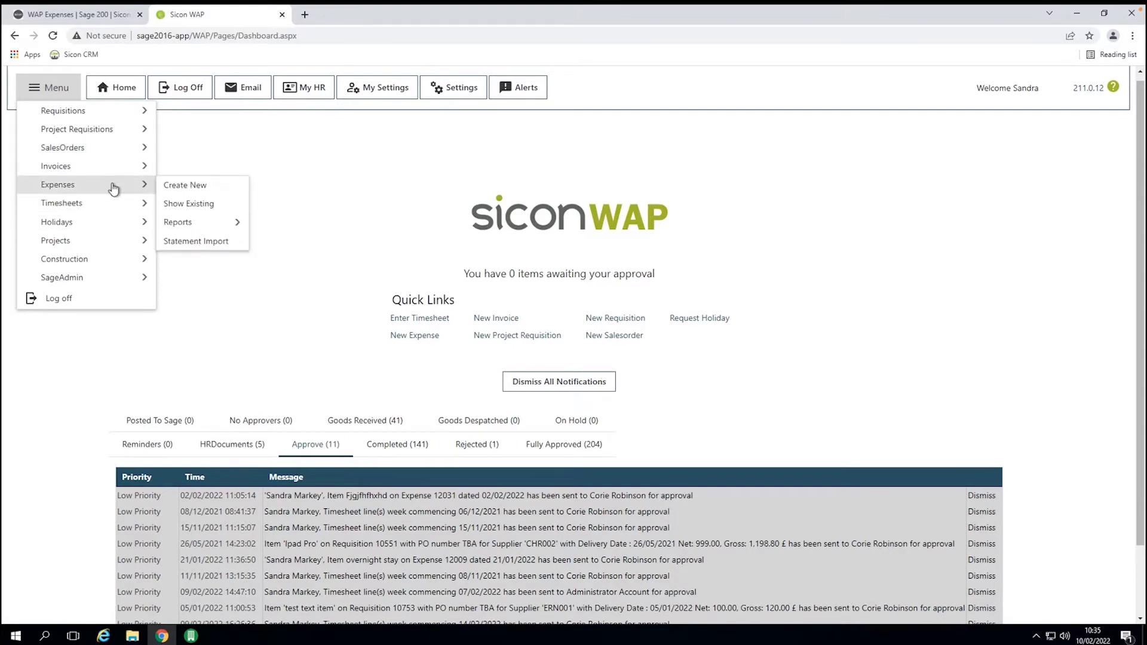
left_click(236, 190)
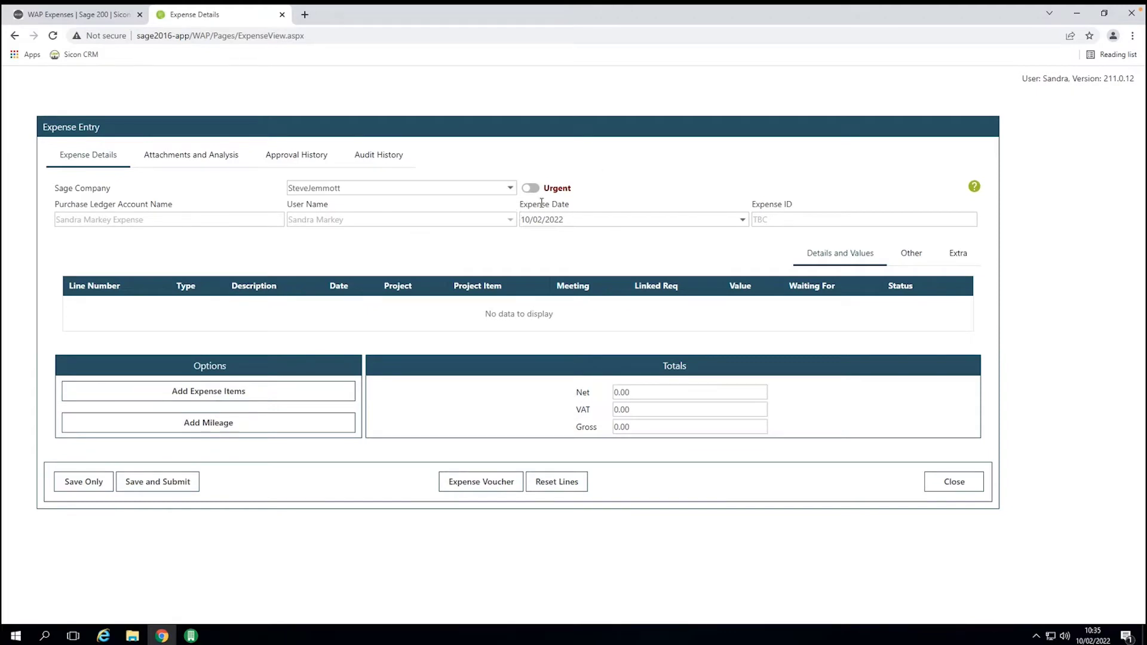
- Mark the expense claim as urgent and save the reason "Client meeting, need to be reimbursed asap"
left_click(530, 189)
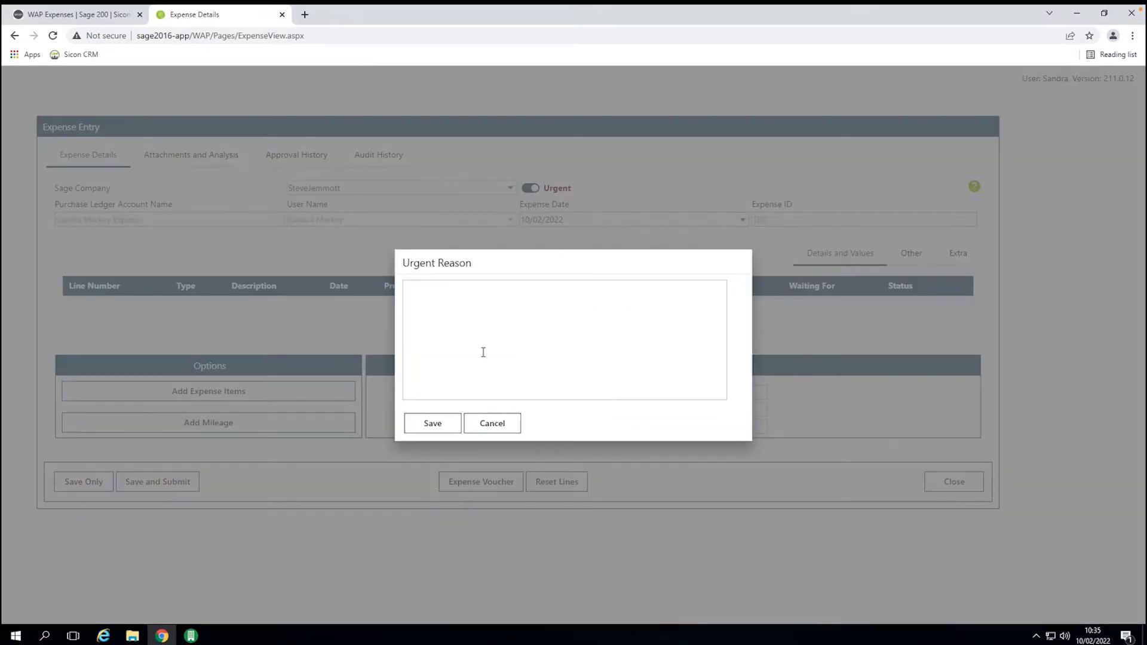
left_click(523, 328)
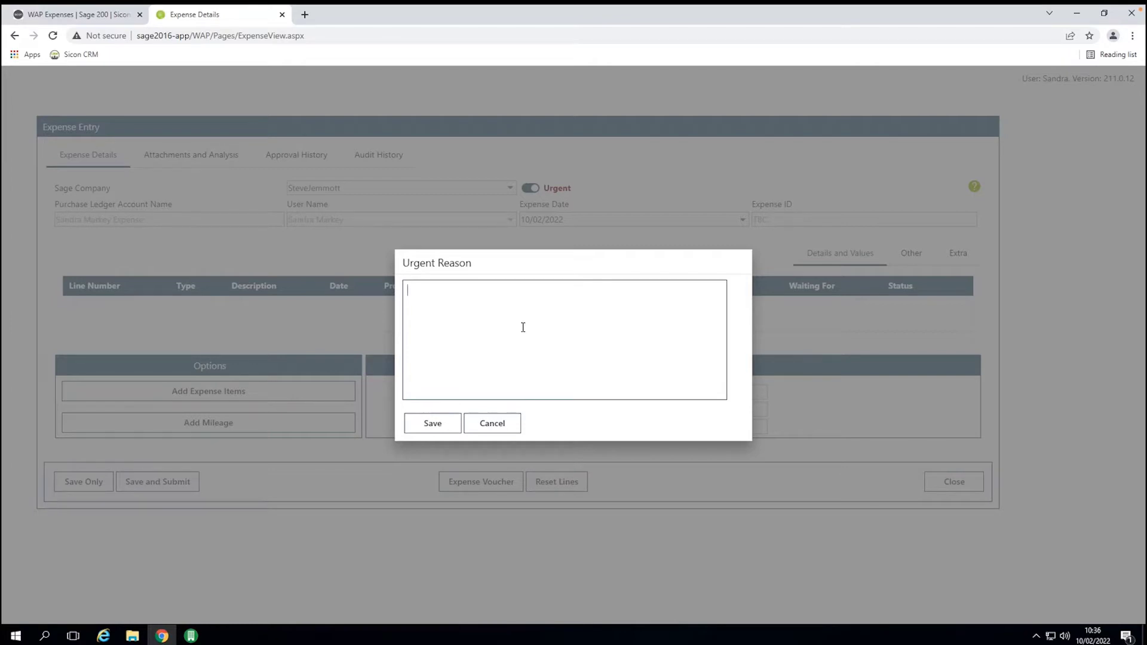
type("Client meeting, need to be reimbursed a")
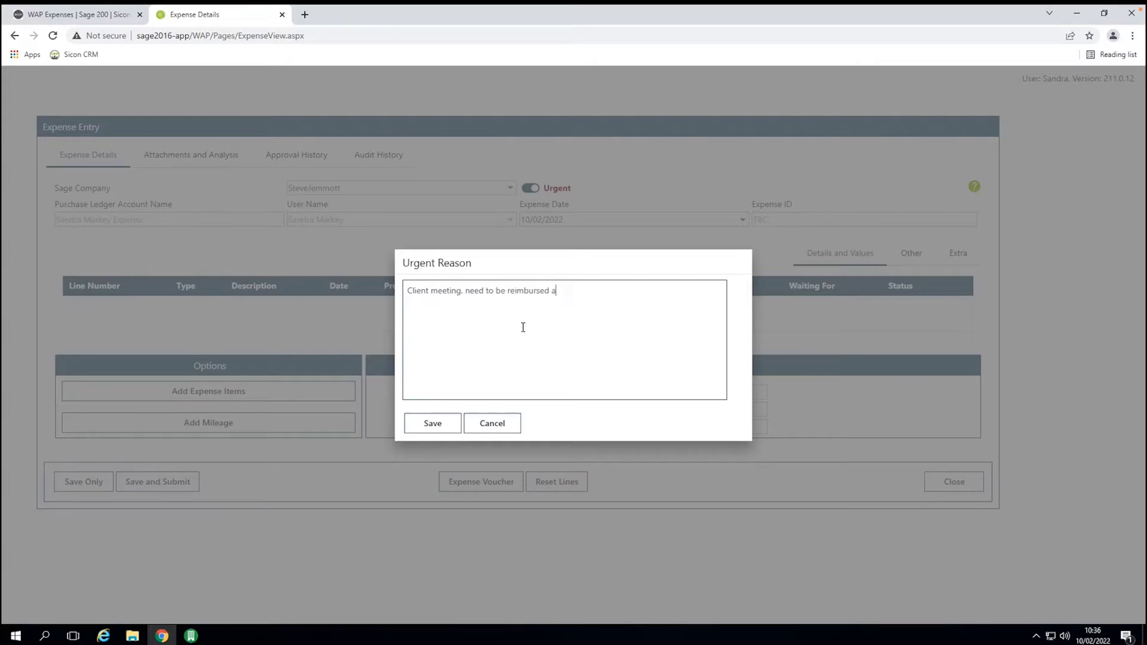
type("sap")
left_click(439, 426)
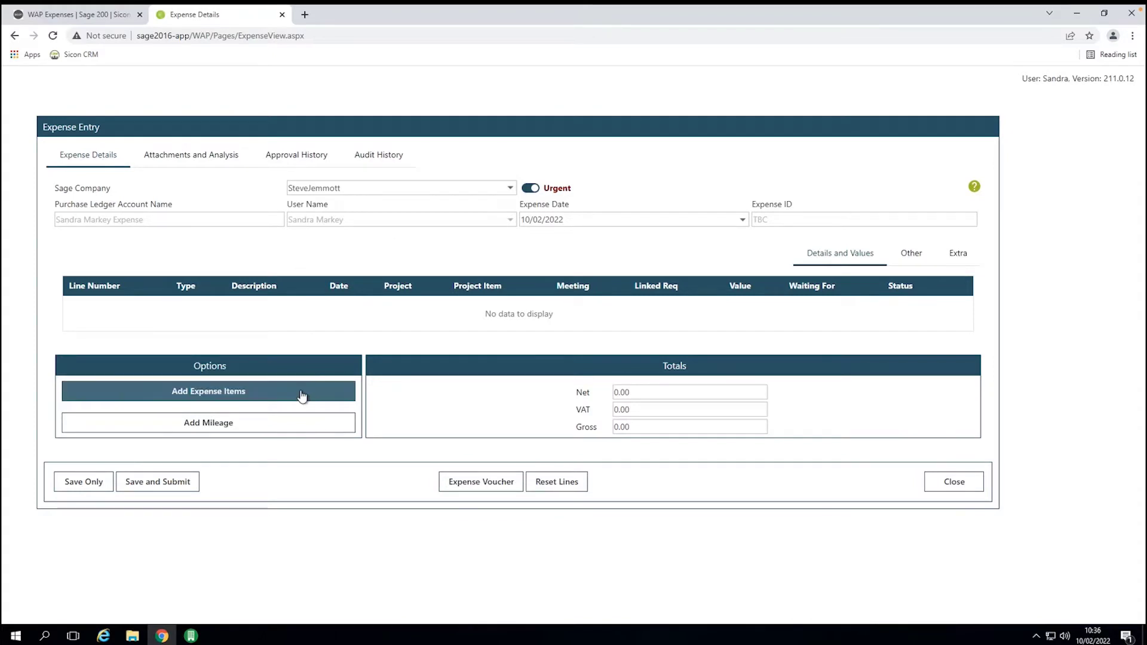
- Add an expense item of type Hotel with job role Junior Programmer and the receipt attached option set to No
left_click(271, 396)
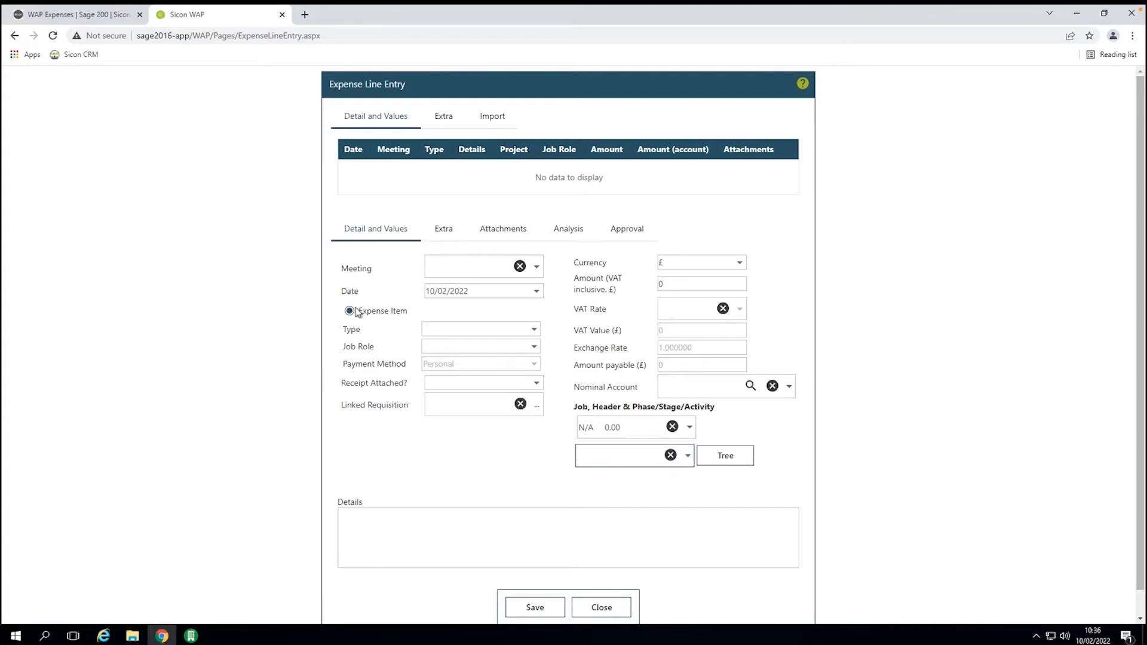
left_click(475, 329)
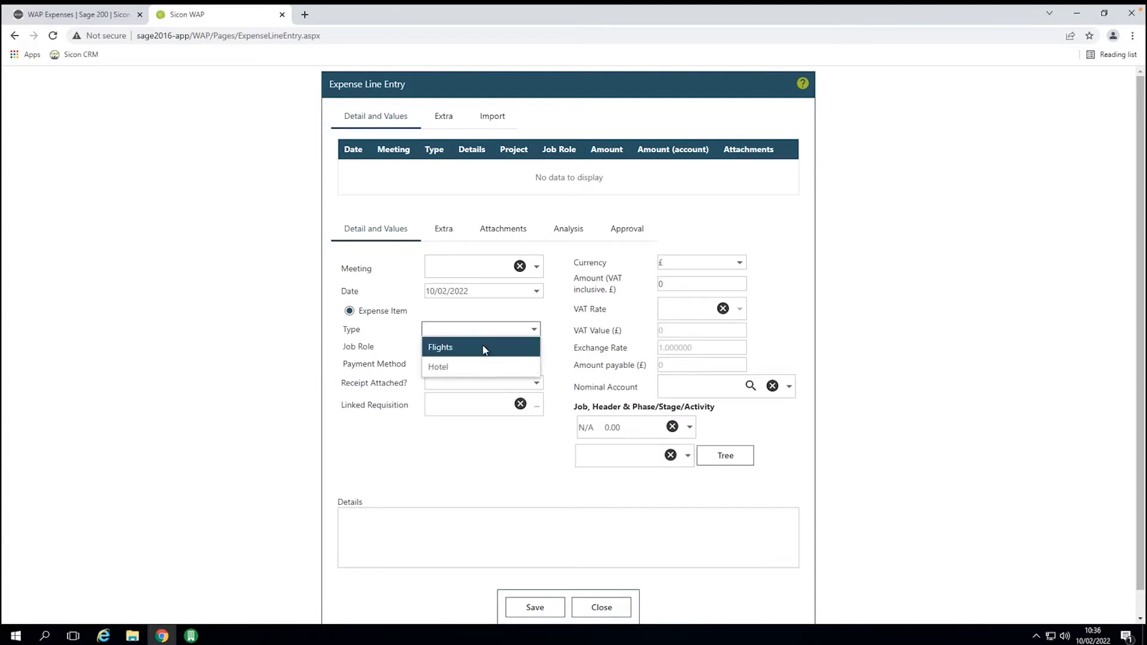
left_click(448, 367)
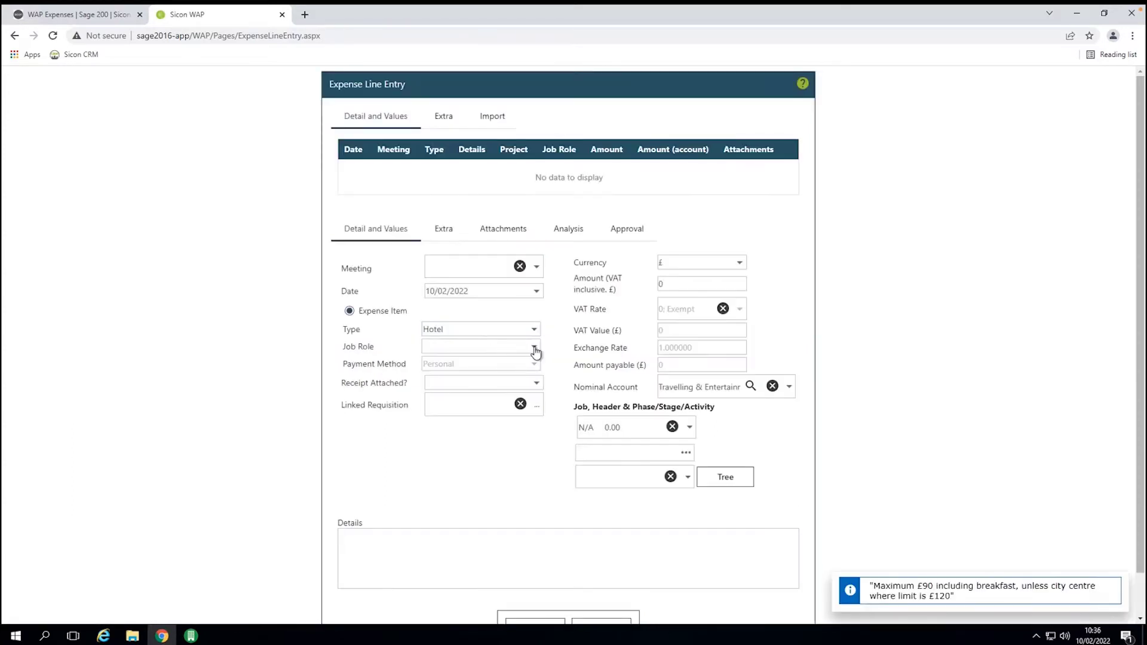
left_click(534, 348)
left_click(466, 365)
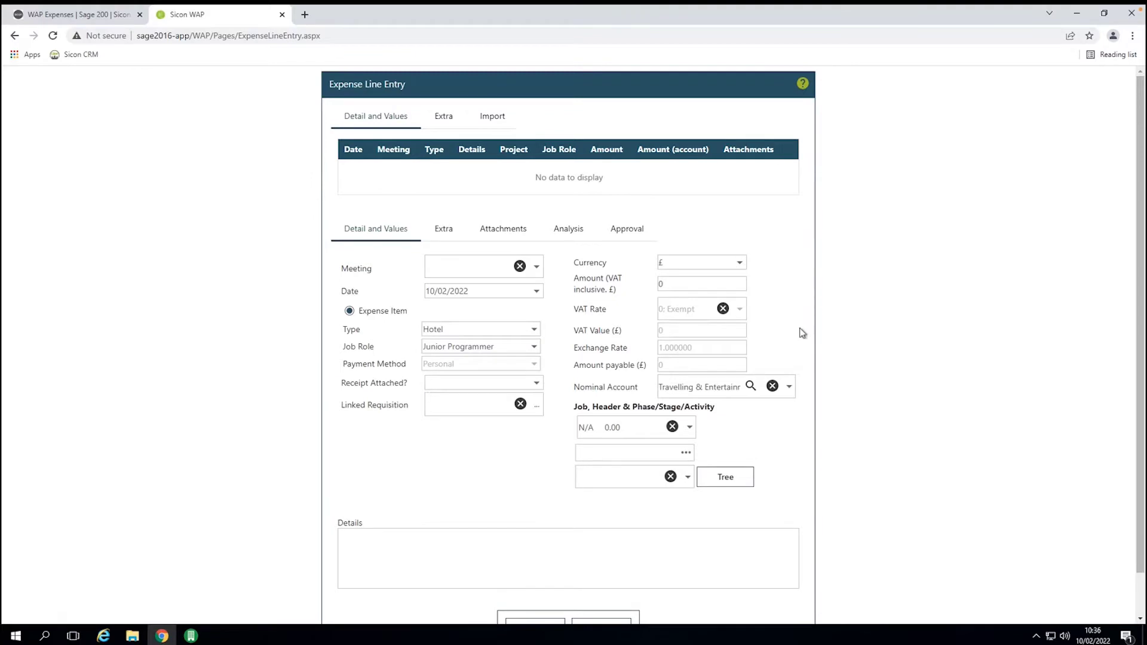
left_click(536, 383)
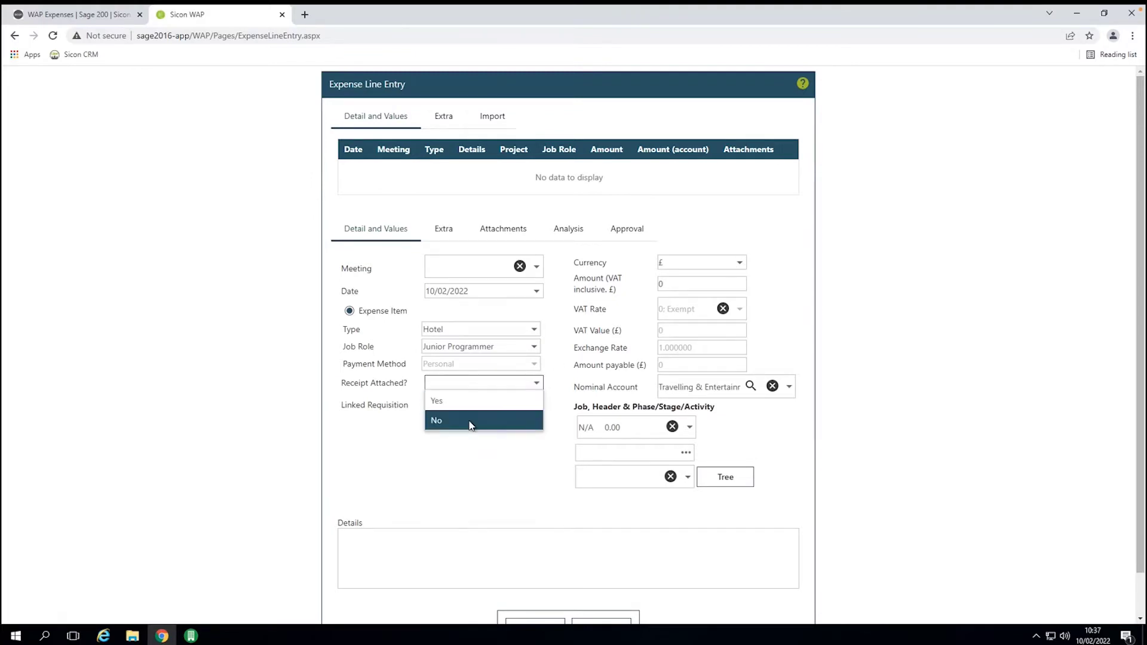
left_click(472, 421)
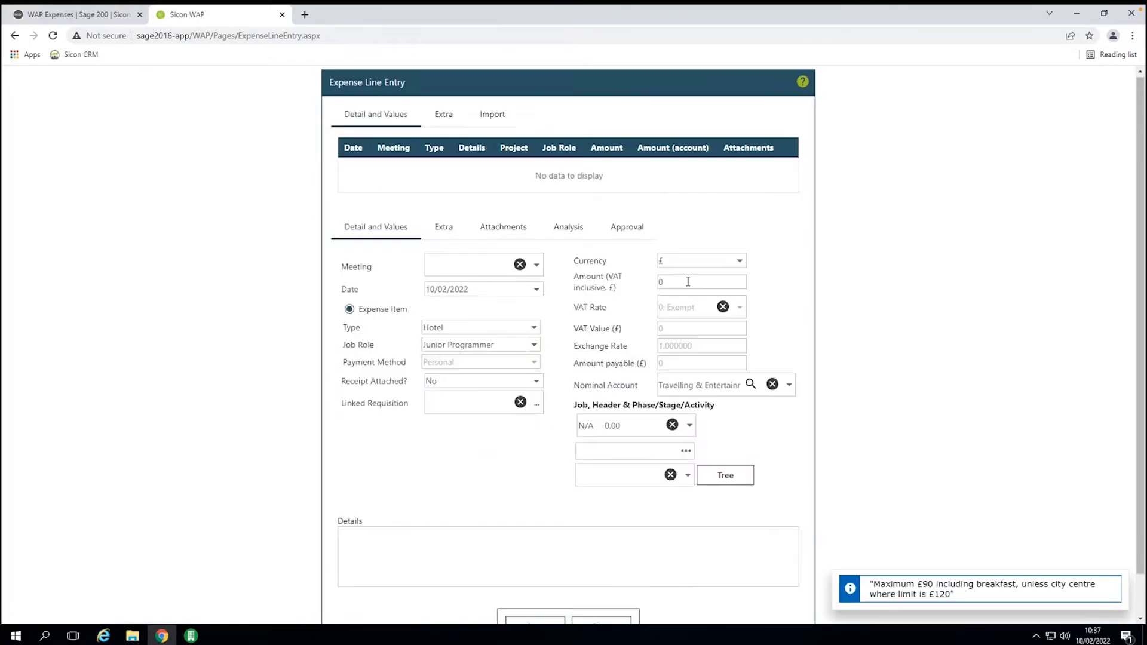
- Set the hotel item's VAT-inclusive amount to £99 and keep its type as Hotel
left_click(688, 281)
type("1")
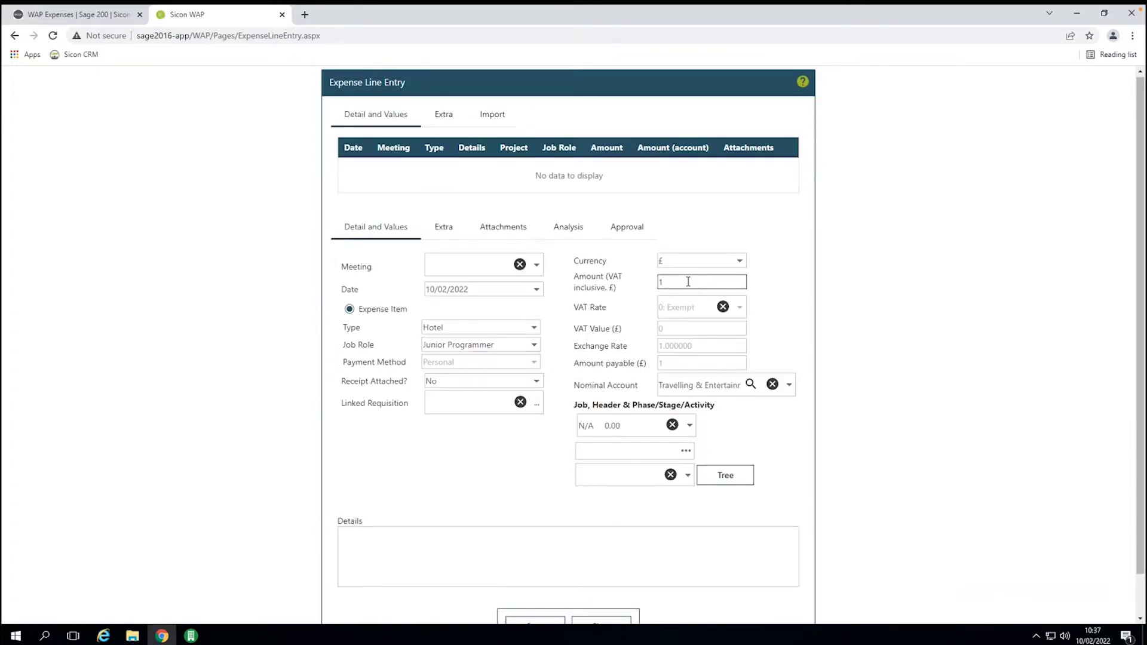
key("BackSpace")
type("99.00")
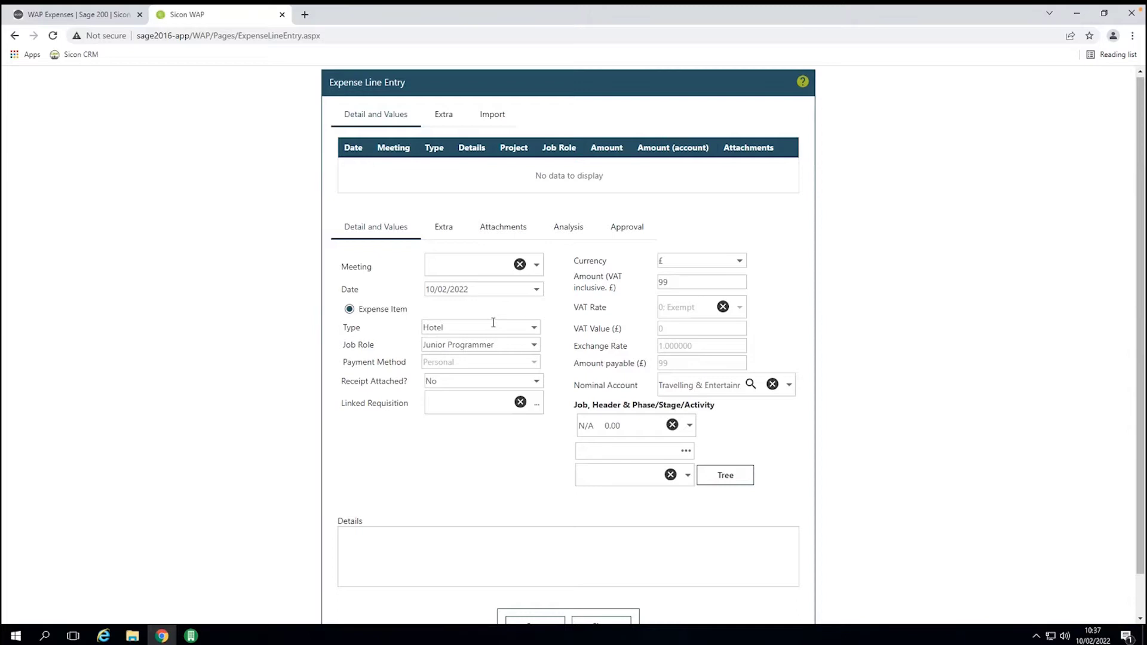
left_click(533, 328)
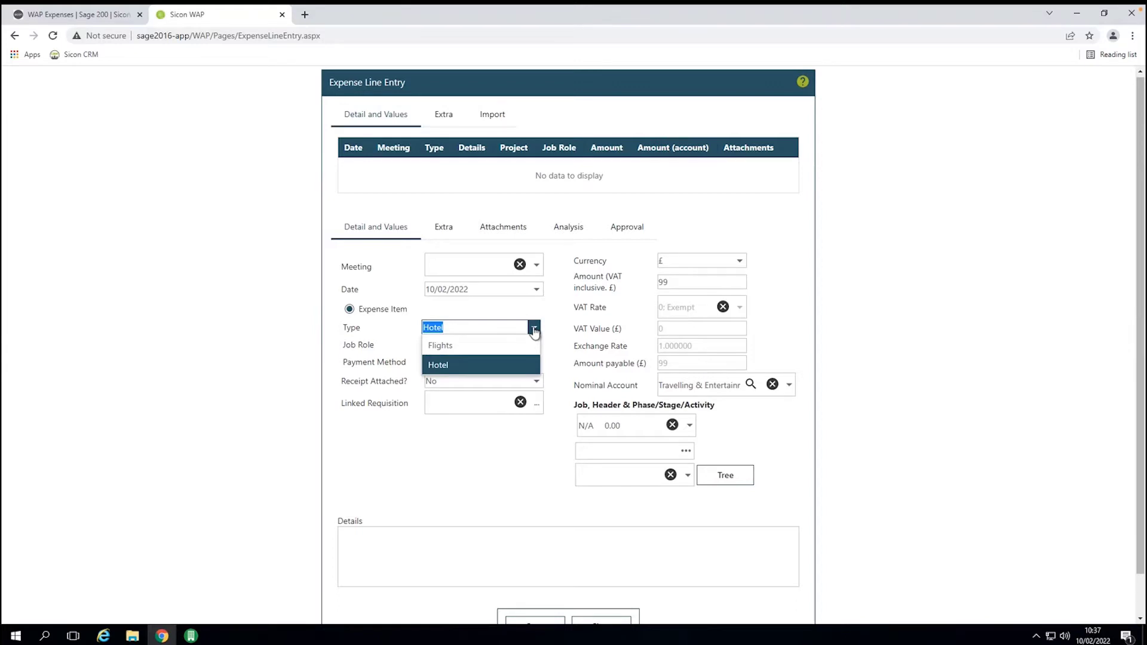
left_click(489, 454)
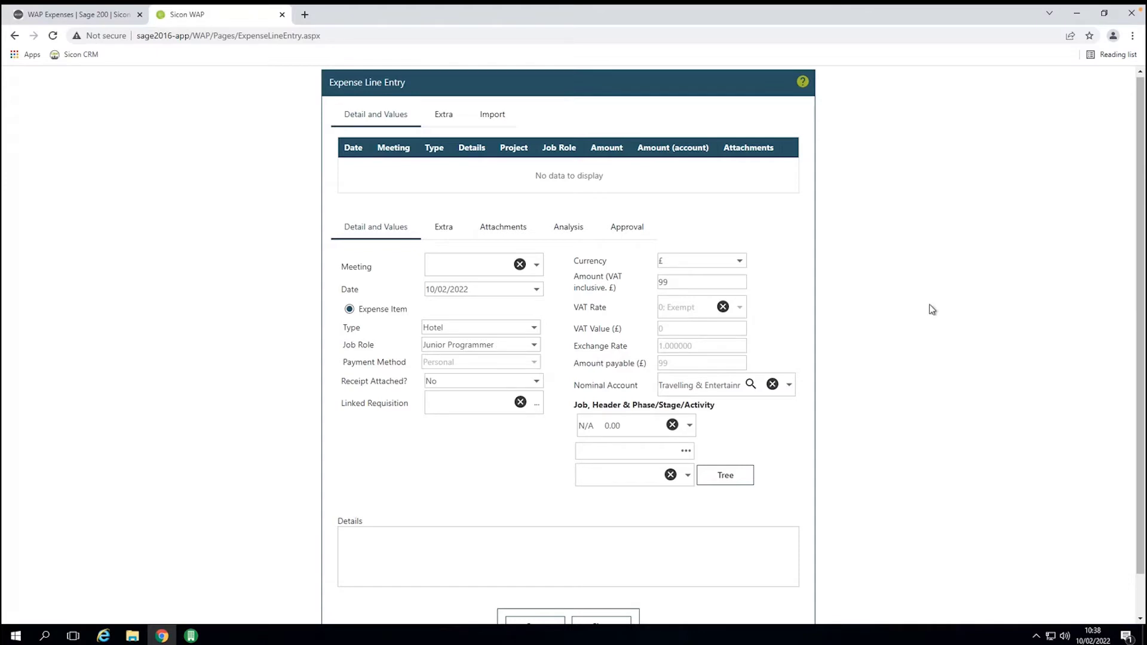
- Enter "Hotel for client meeting.: New business sales as discussed" as the details of the hotel item
scroll(813, 342, "down", 1)
scroll(808, 344, "down", 1)
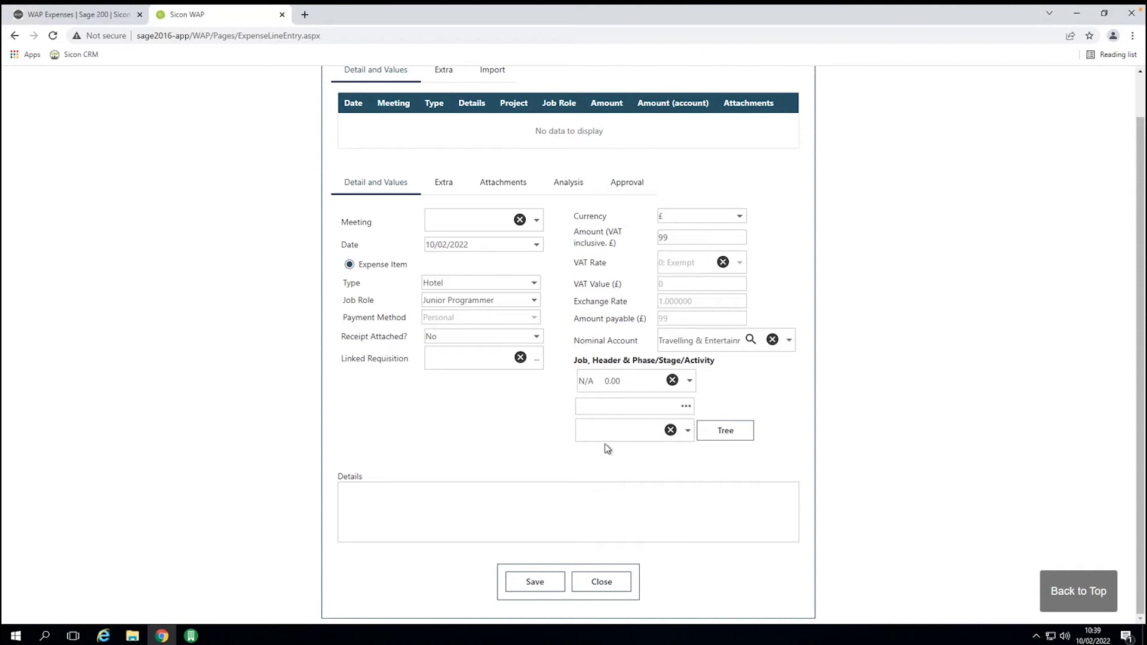
left_click(583, 527)
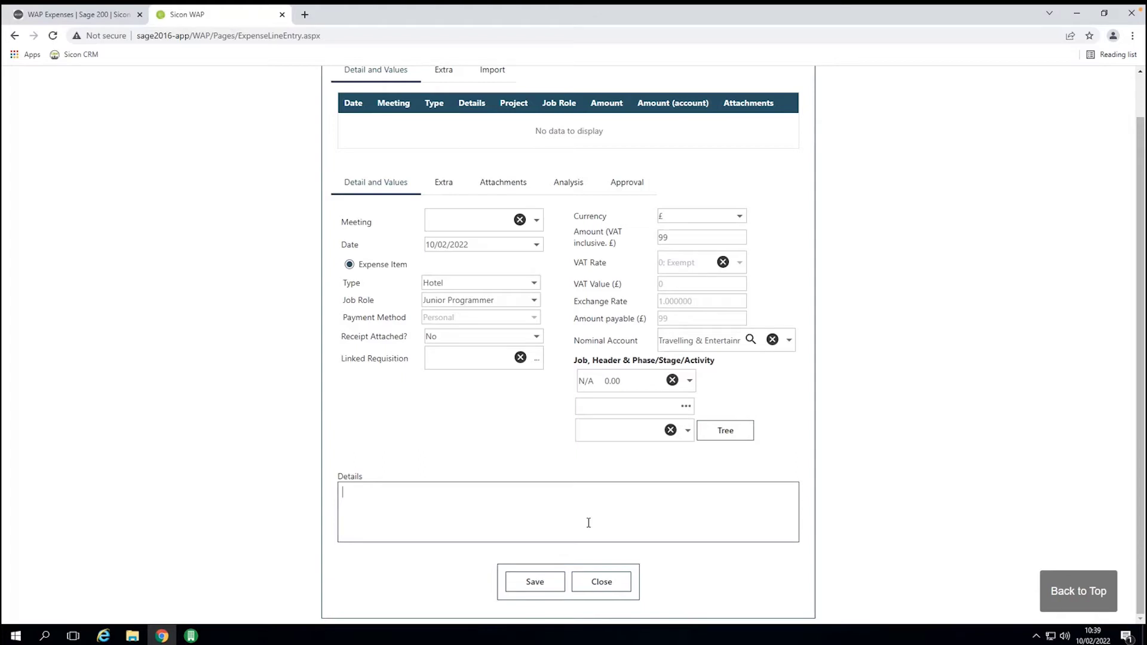
type("Hotel for client meeting.: New business sales as discussed")
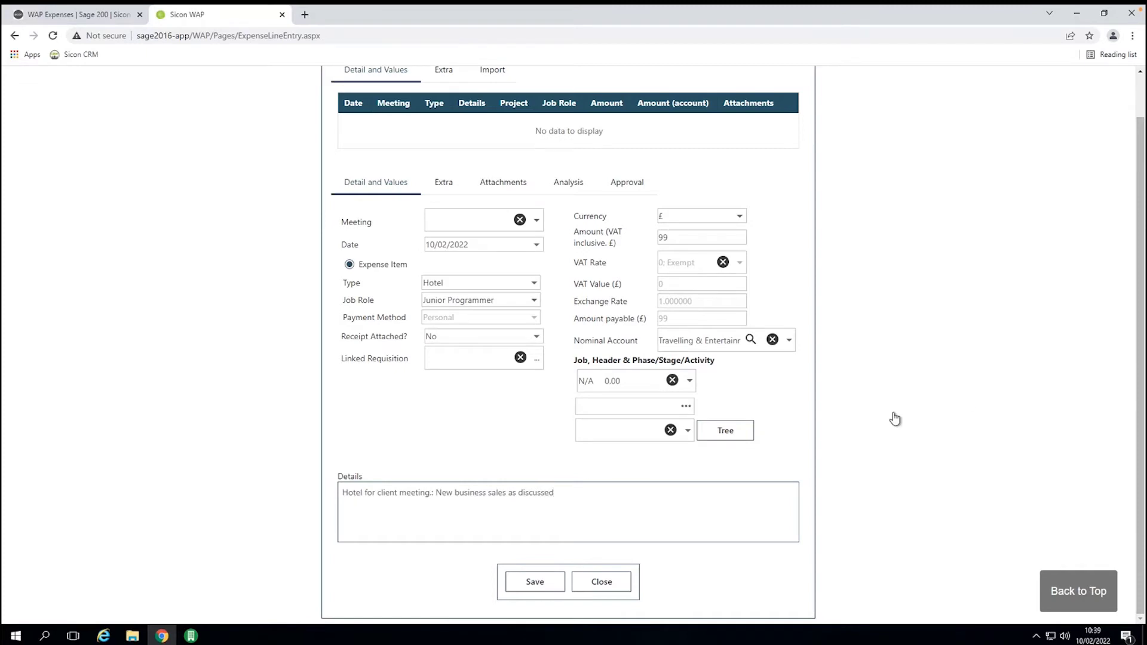
- View the attachments section of the hotel item and try to save the expense line
left_click(496, 183)
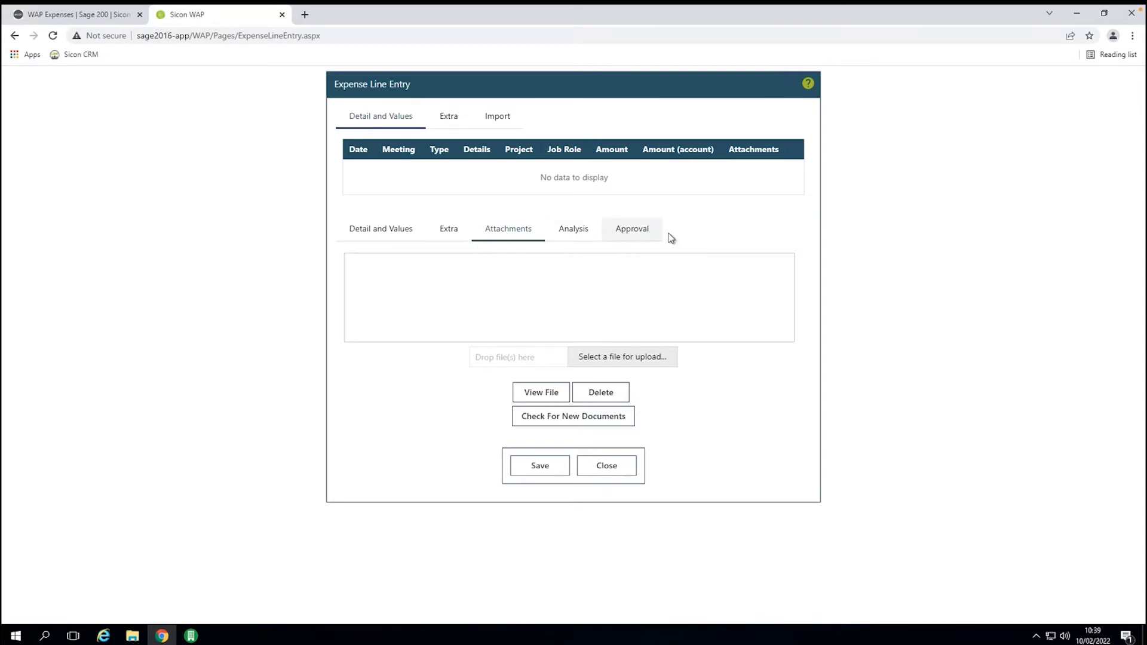
left_click(372, 233)
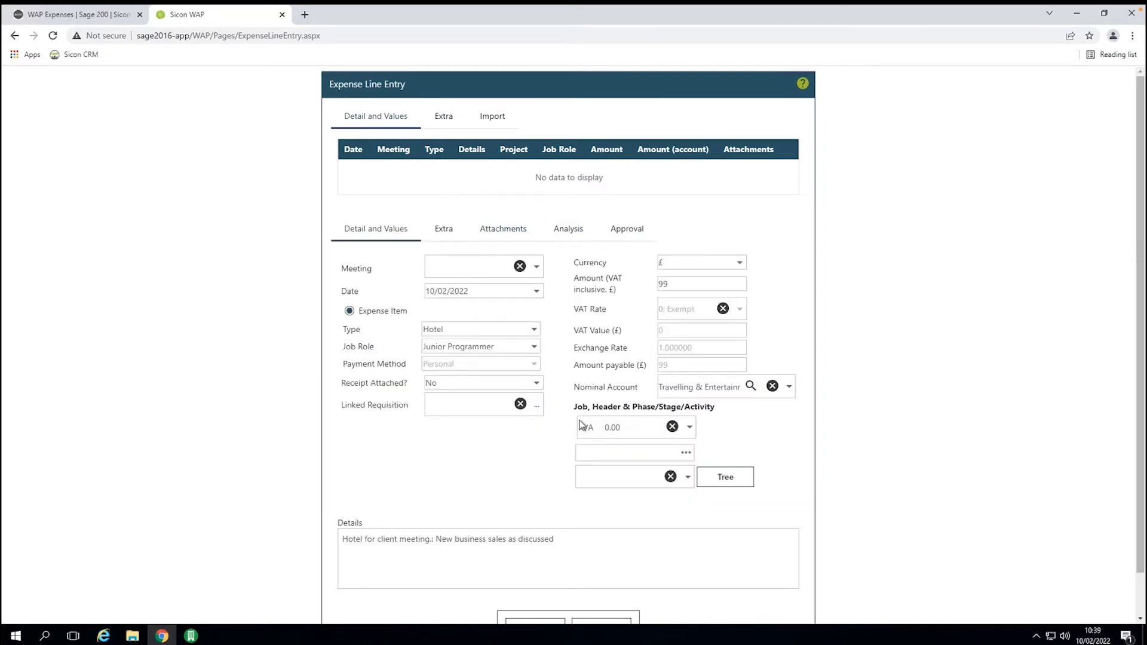
scroll(523, 457, "down", 1)
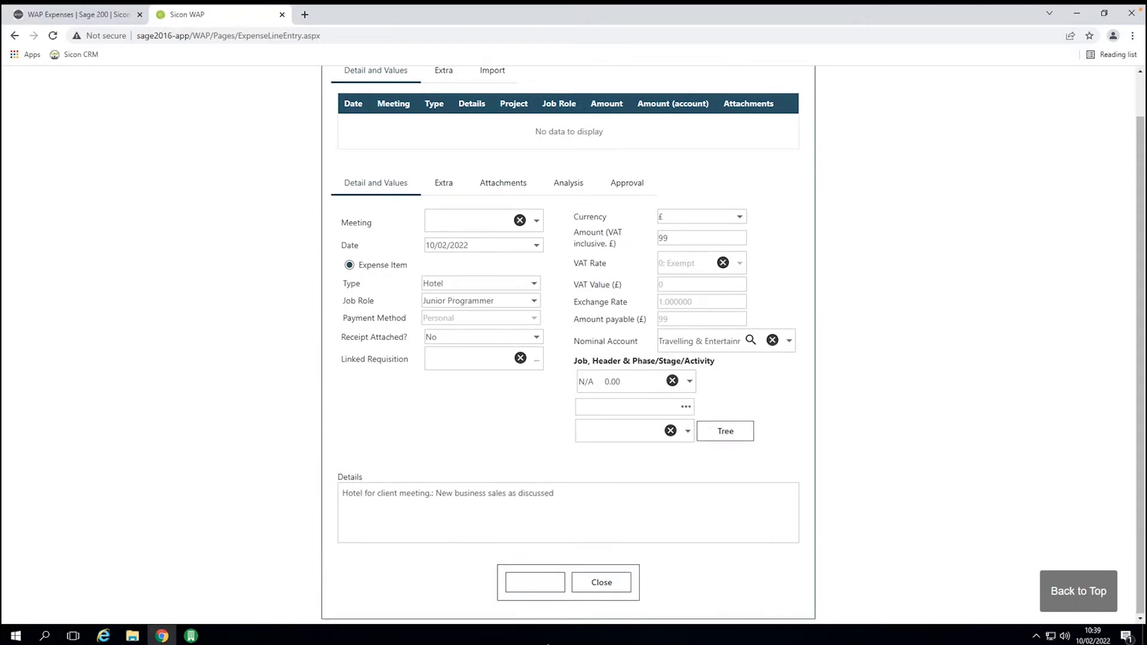
left_click(541, 584)
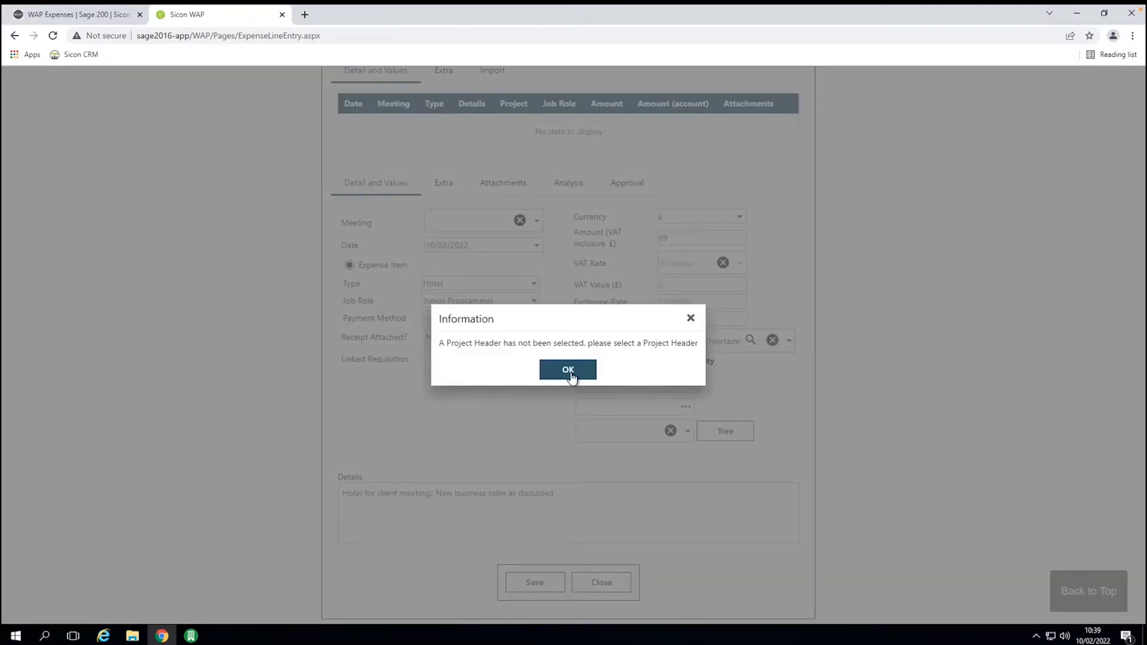
left_click(567, 369)
left_click(690, 383)
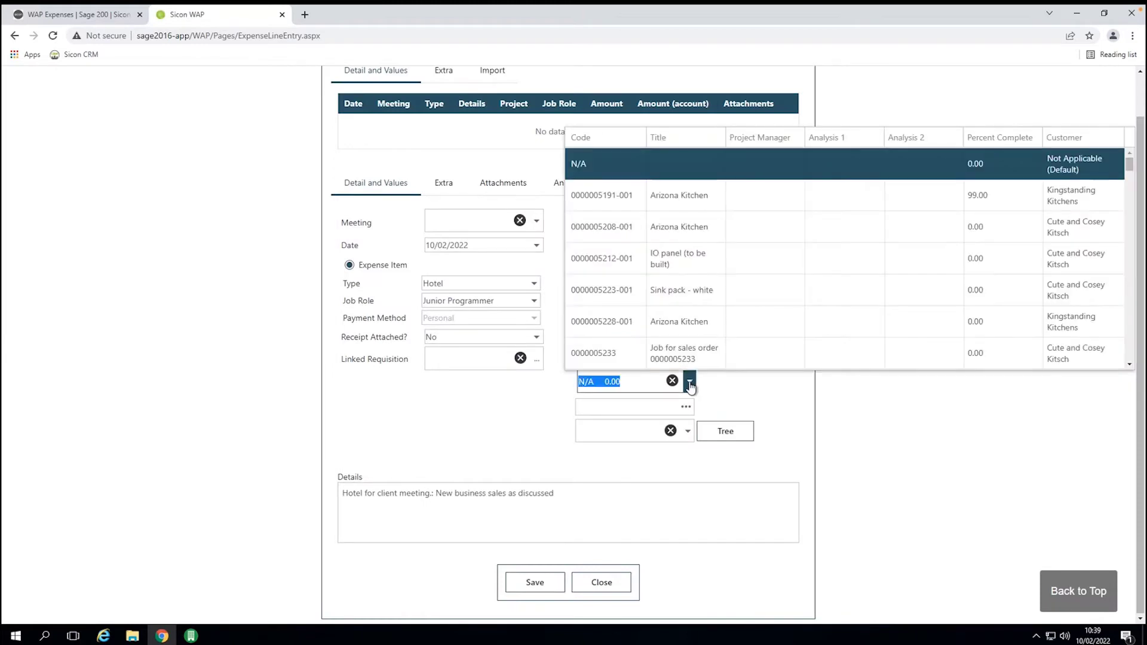
left_click(680, 195)
left_click(687, 430)
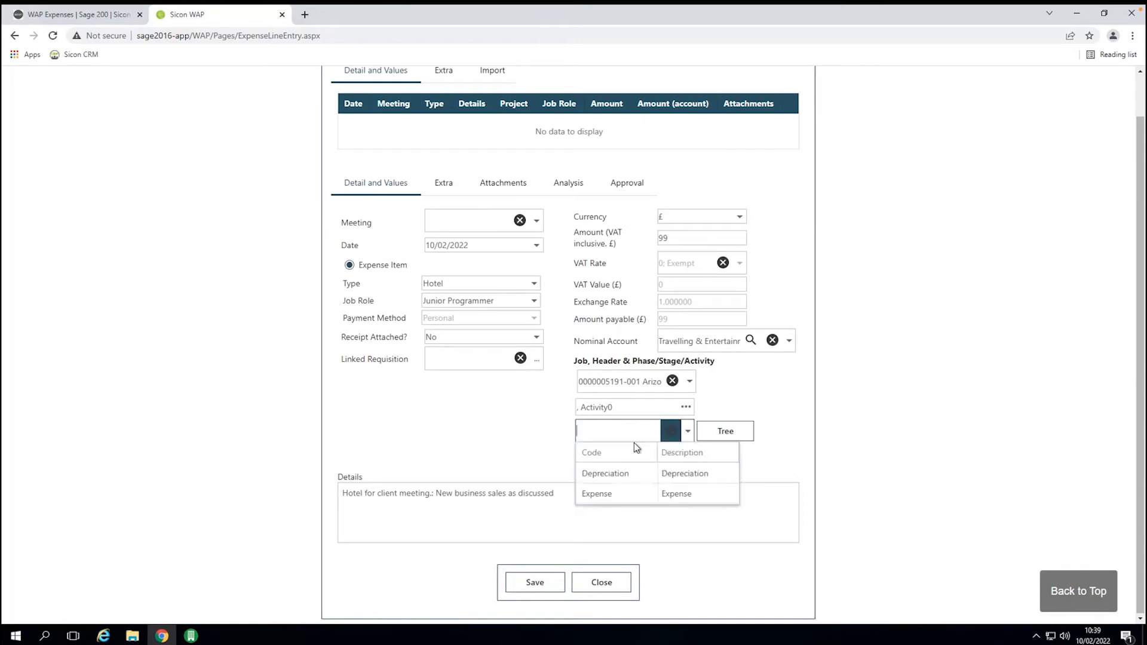
left_click(617, 496)
left_click(544, 583)
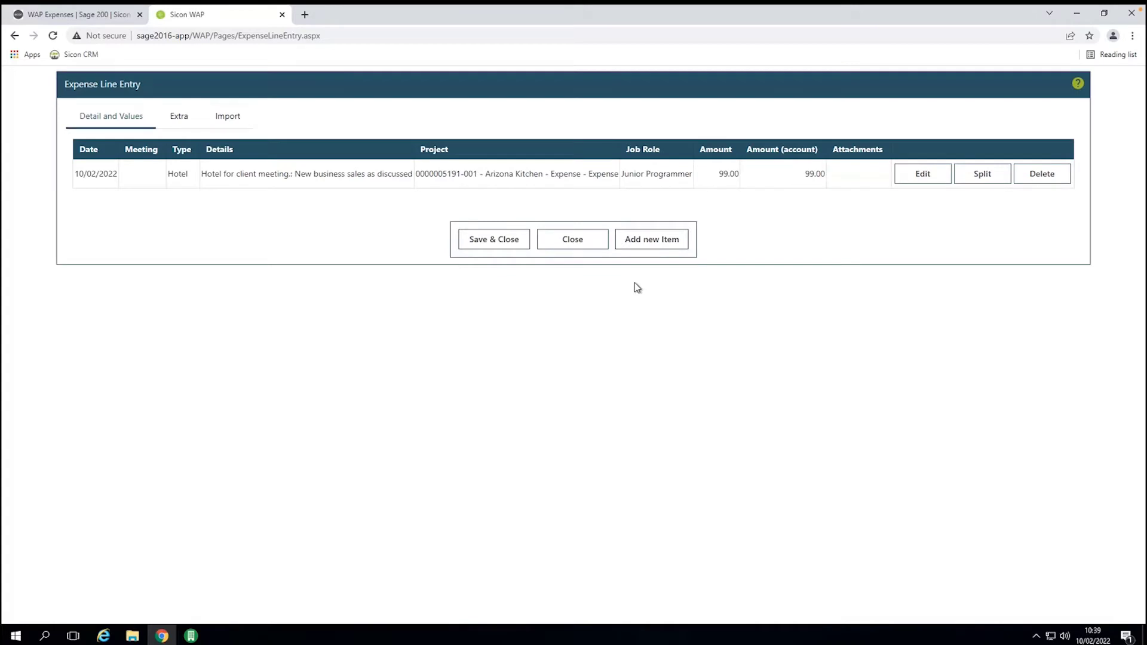
left_click(662, 242)
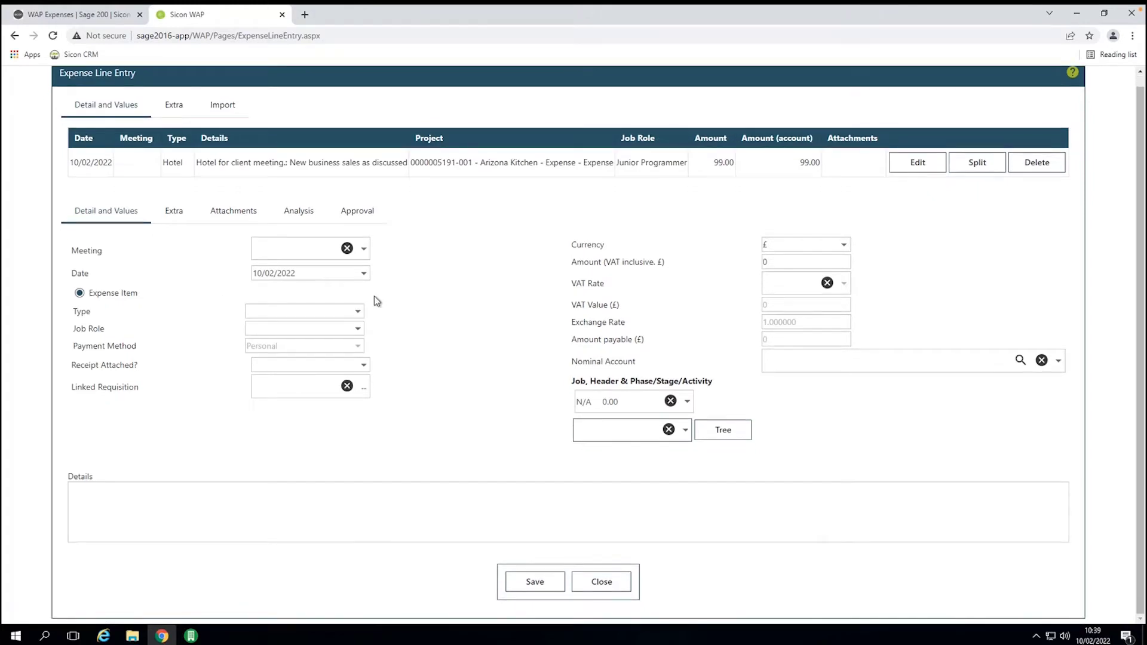
left_click(363, 249)
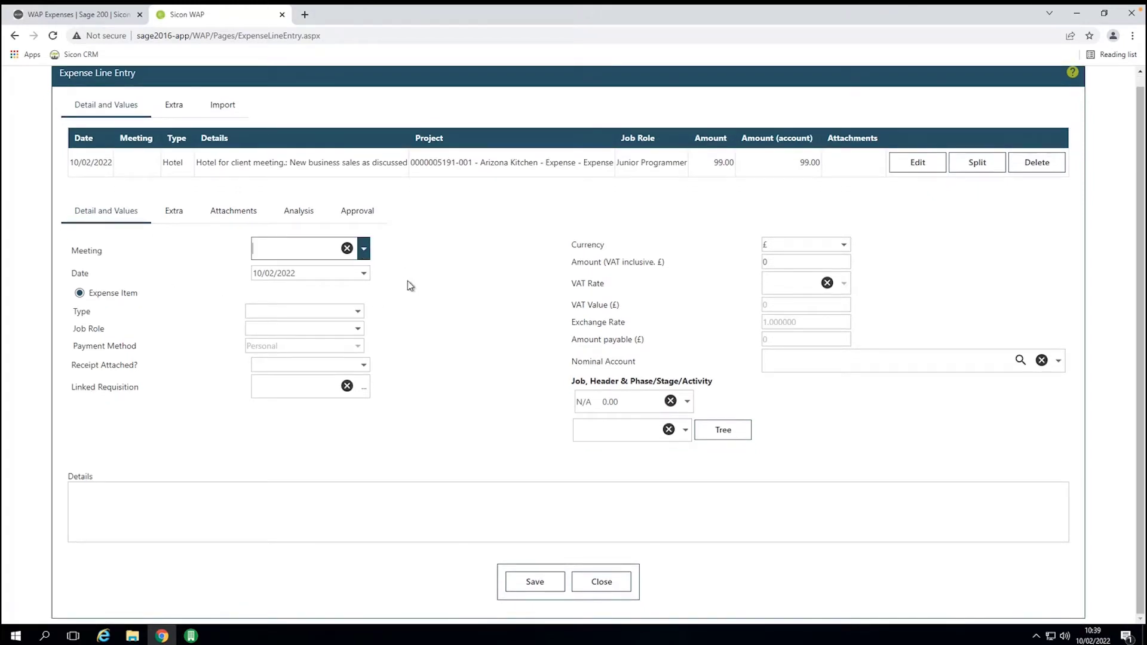
left_click(357, 311)
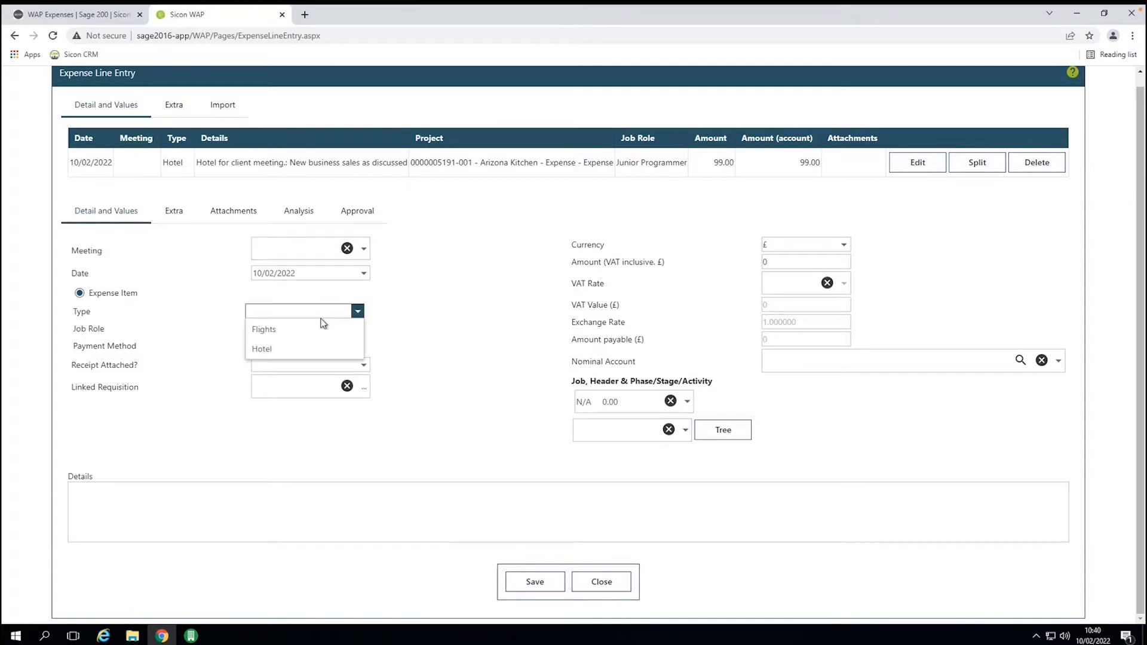
left_click(298, 351)
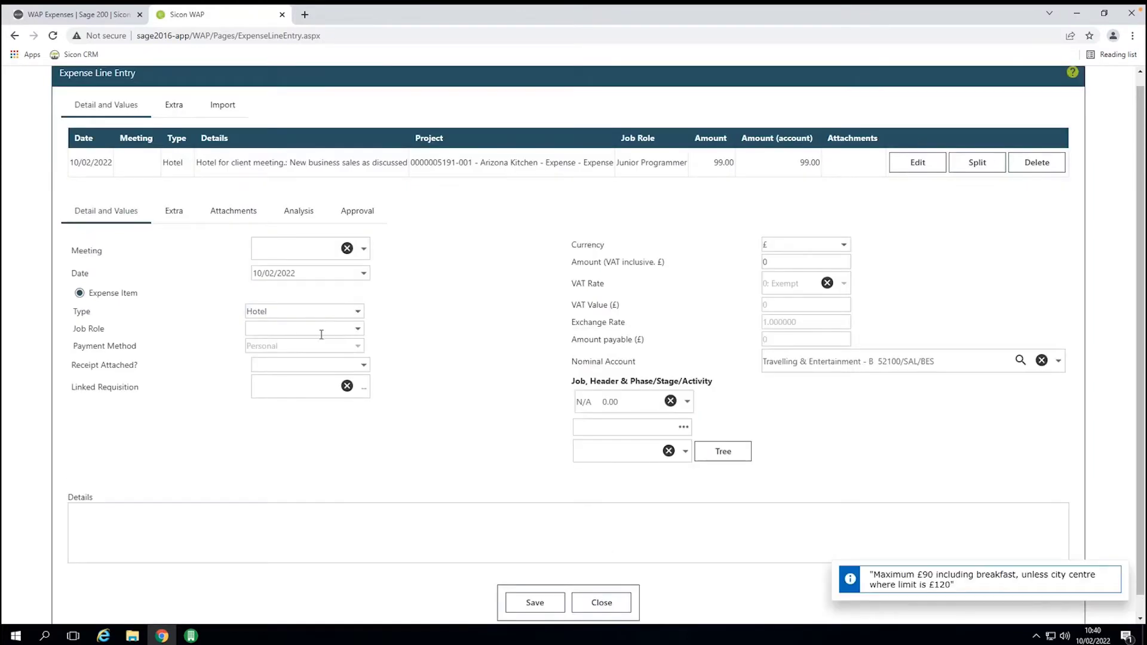
left_click(598, 601)
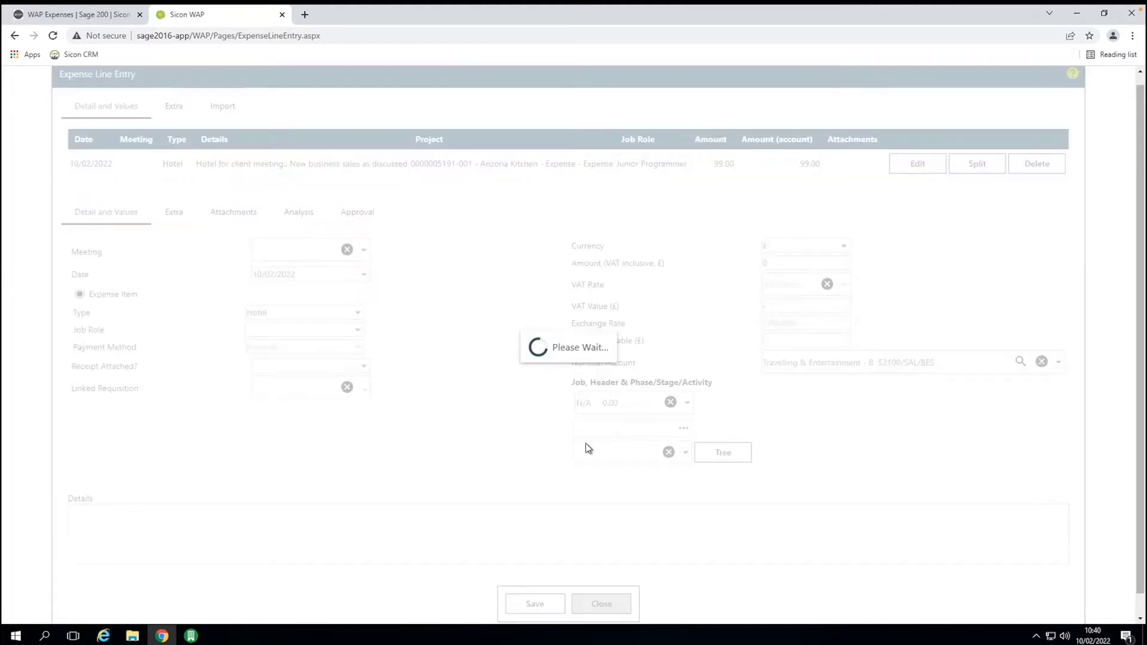
- Save and close the expense lines, and open the claim's mileage entry with the Volvo S90 kept as the vehicle
left_click(469, 247)
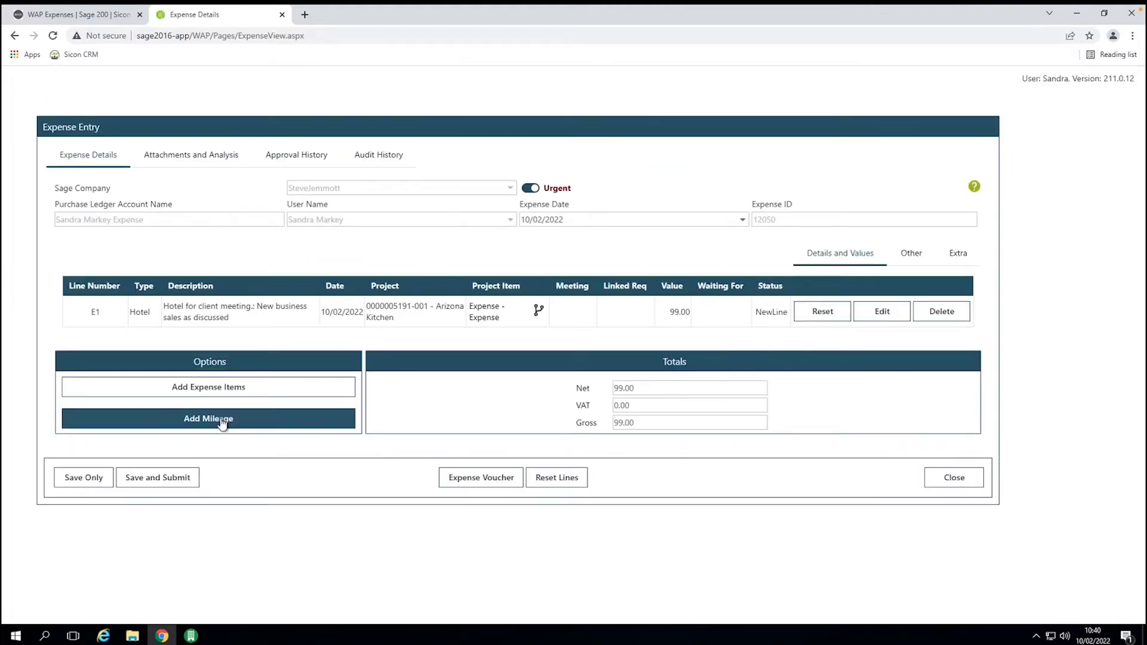
left_click(225, 419)
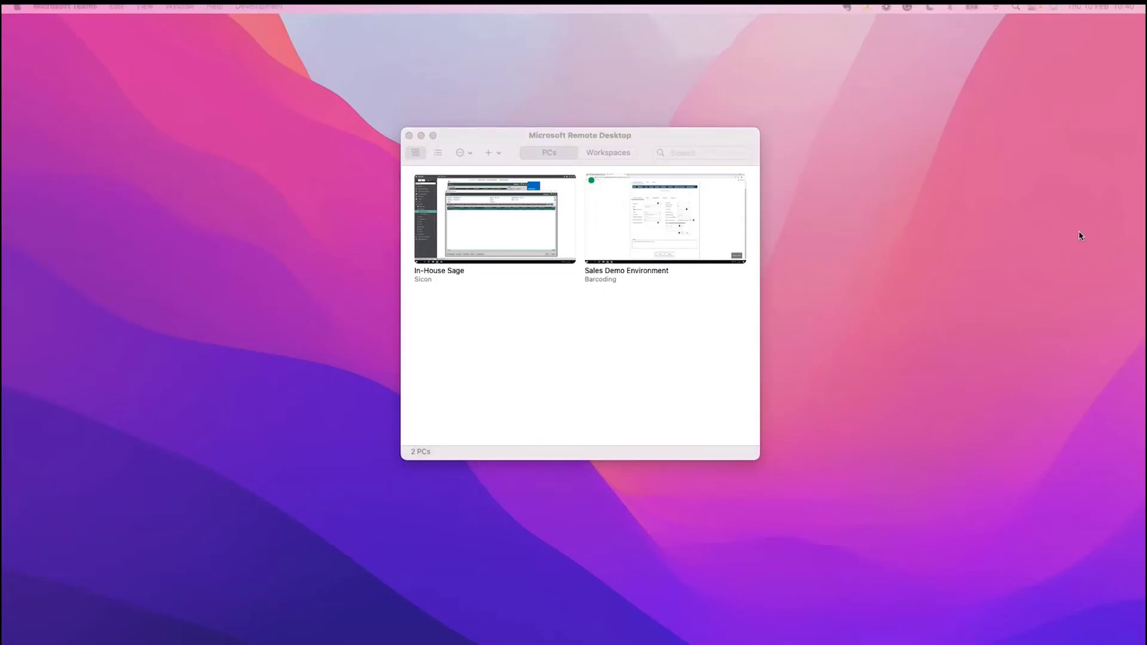
key("ctrl+Right")
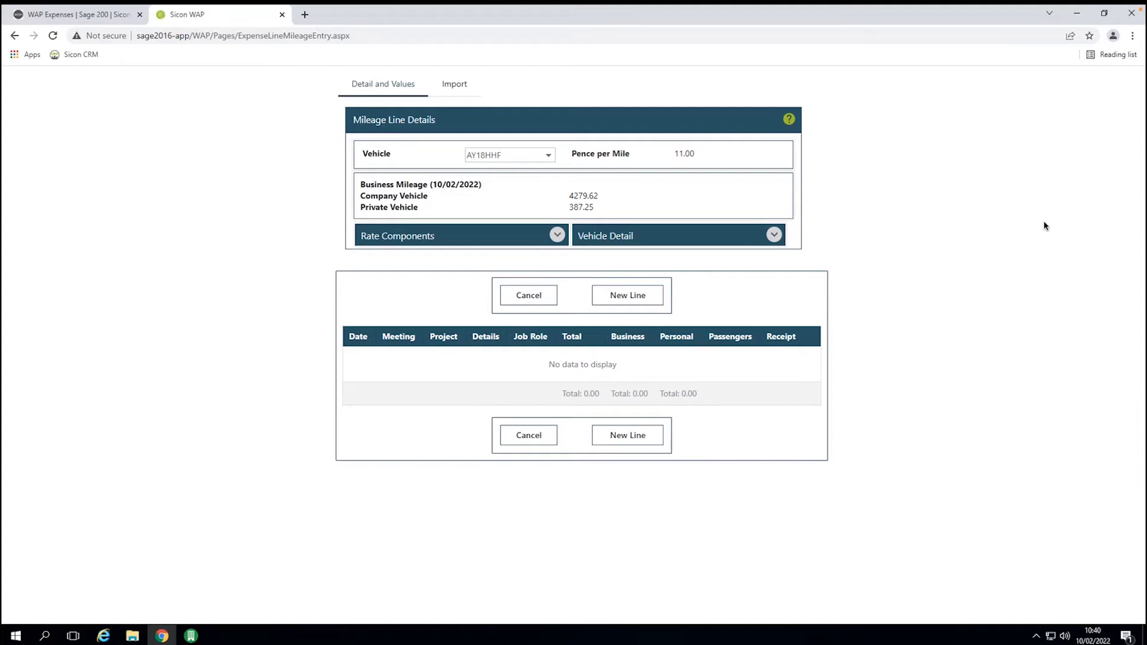
left_click(547, 156)
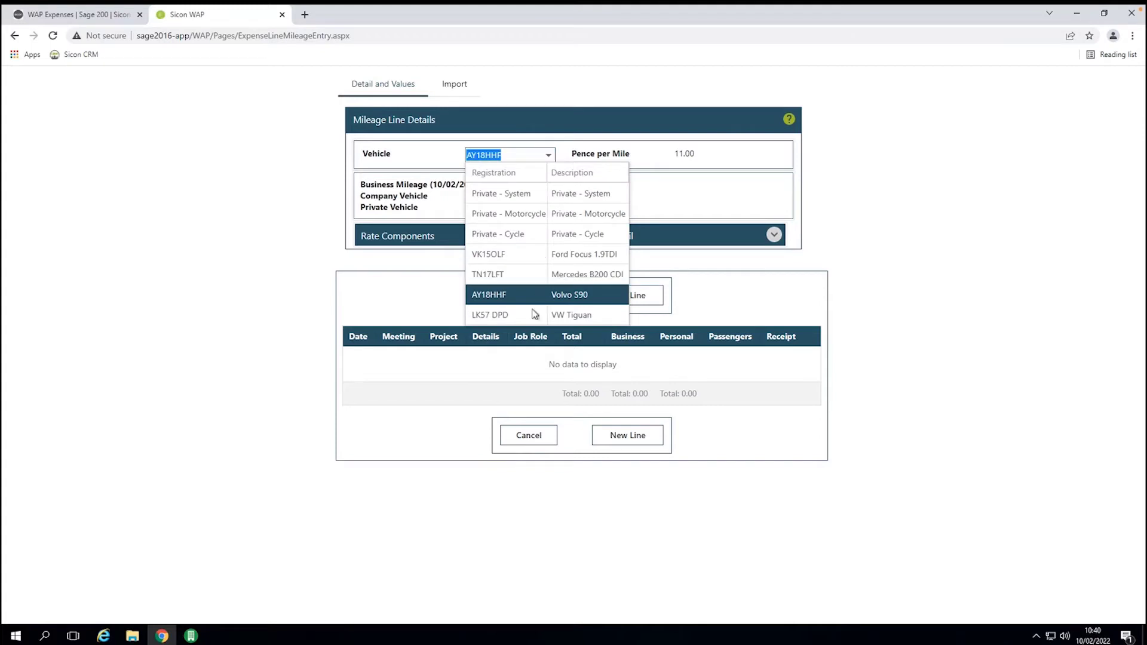
left_click(685, 171)
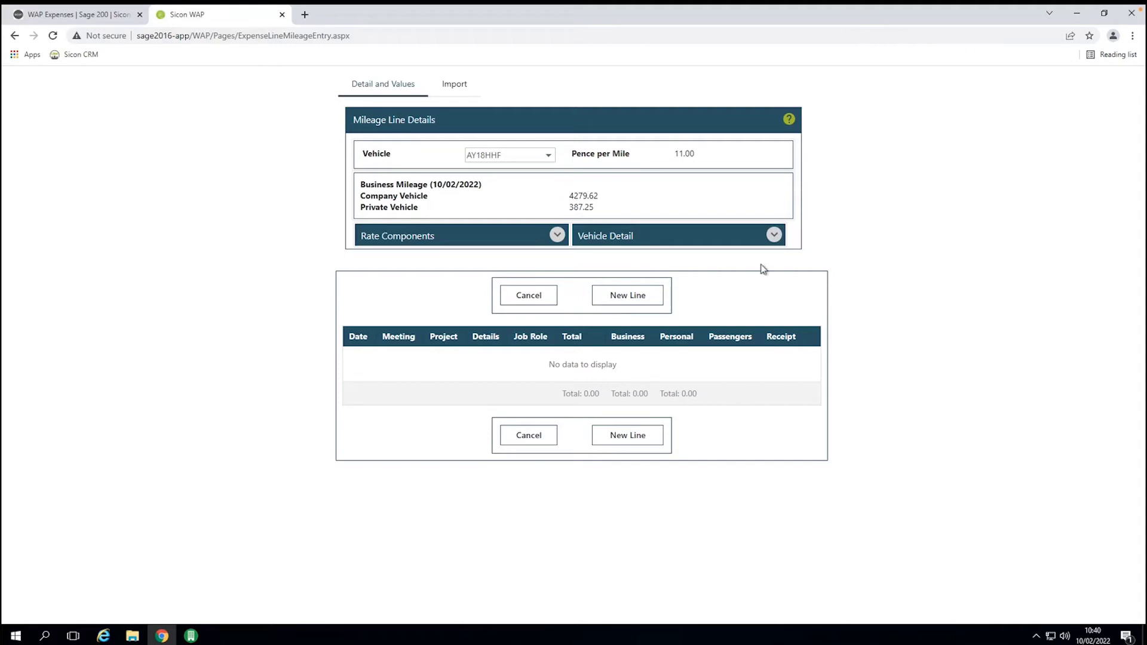
- Add a mileage line with the job role Junior Programmer
left_click(647, 302)
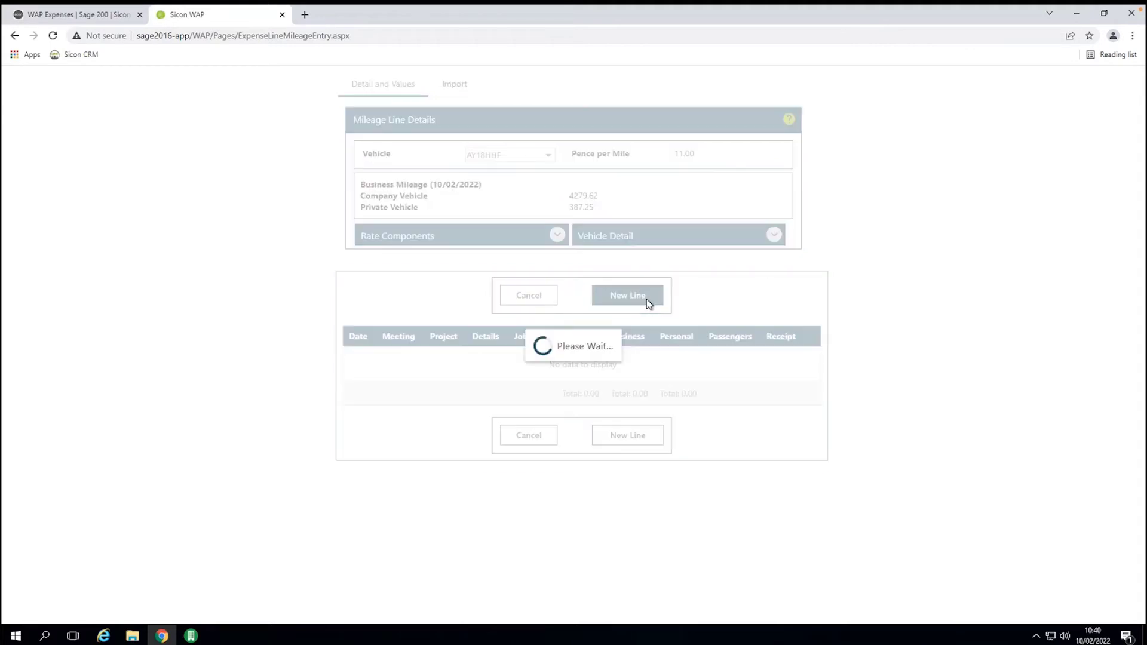
scroll(587, 364, "down", 2)
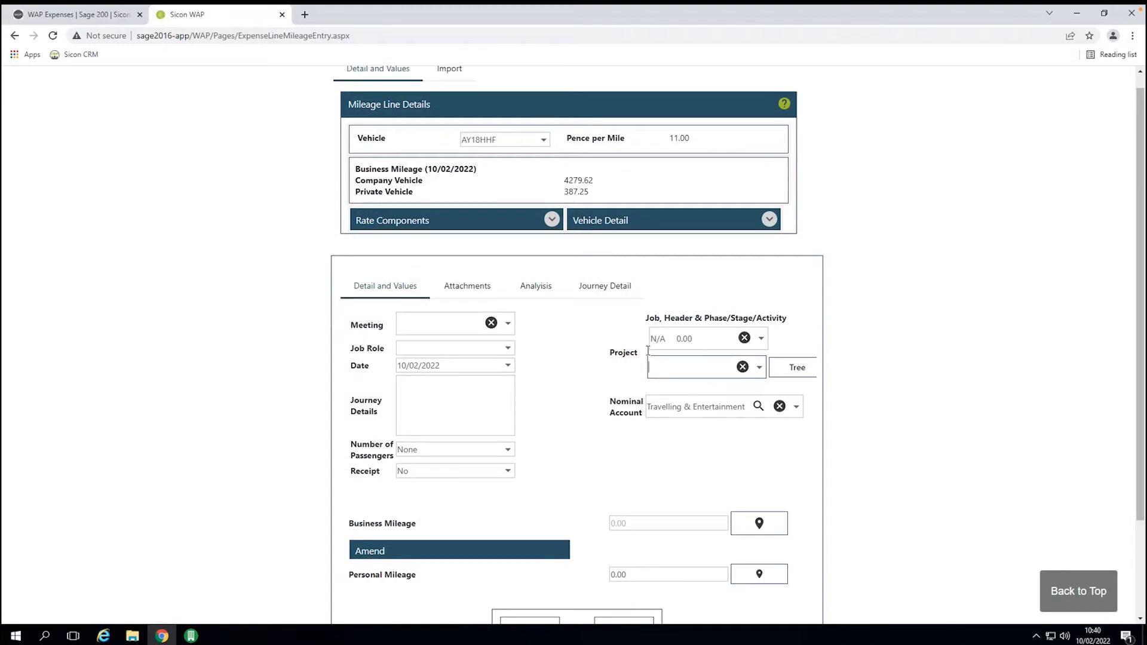
left_click(506, 326)
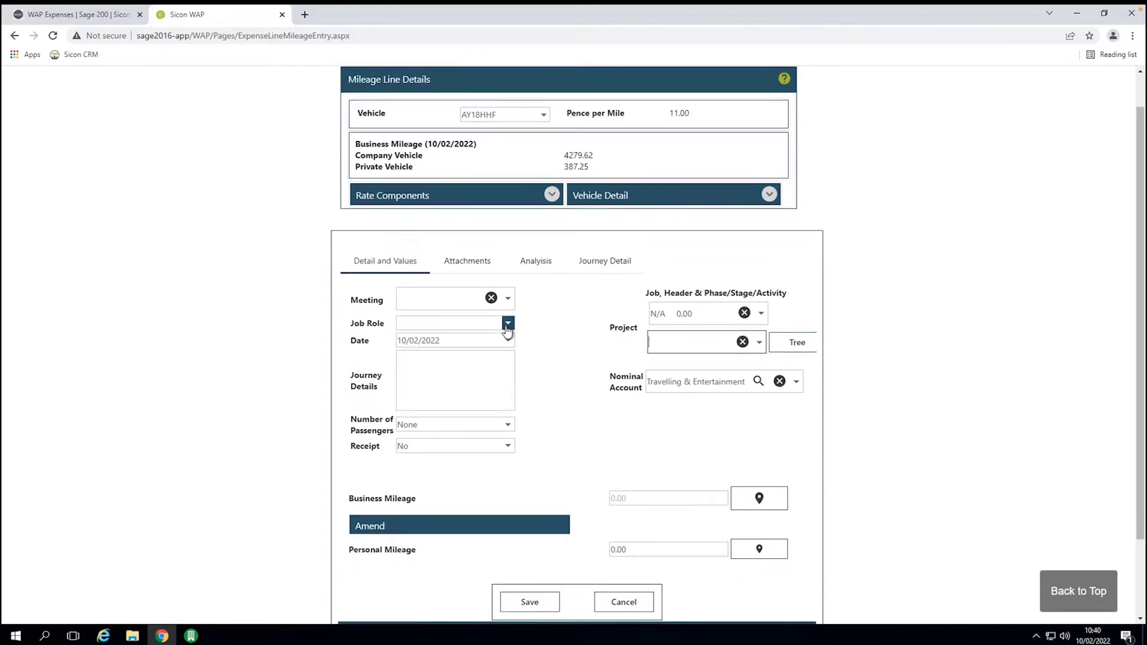
left_click(440, 342)
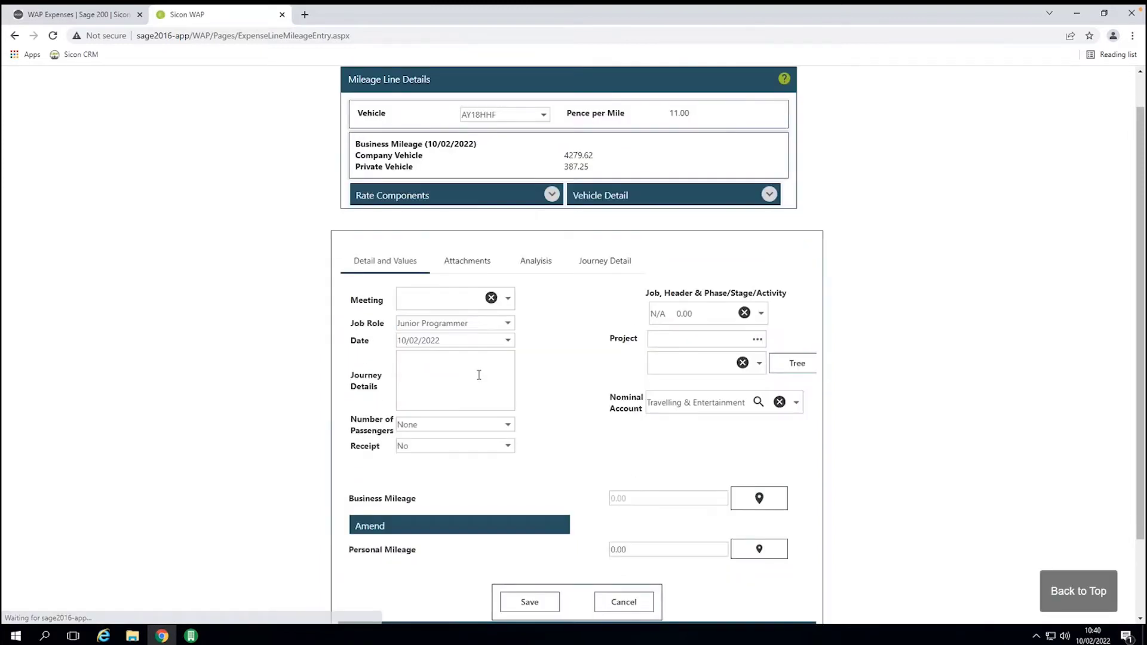
- Calculate a return journey from Sudbury to Sicon in Bury Saint Edmunds, excluding the regular commute, and accept it as the business mileage
scroll(558, 380, "down", 1)
scroll(558, 374, "down", 2)
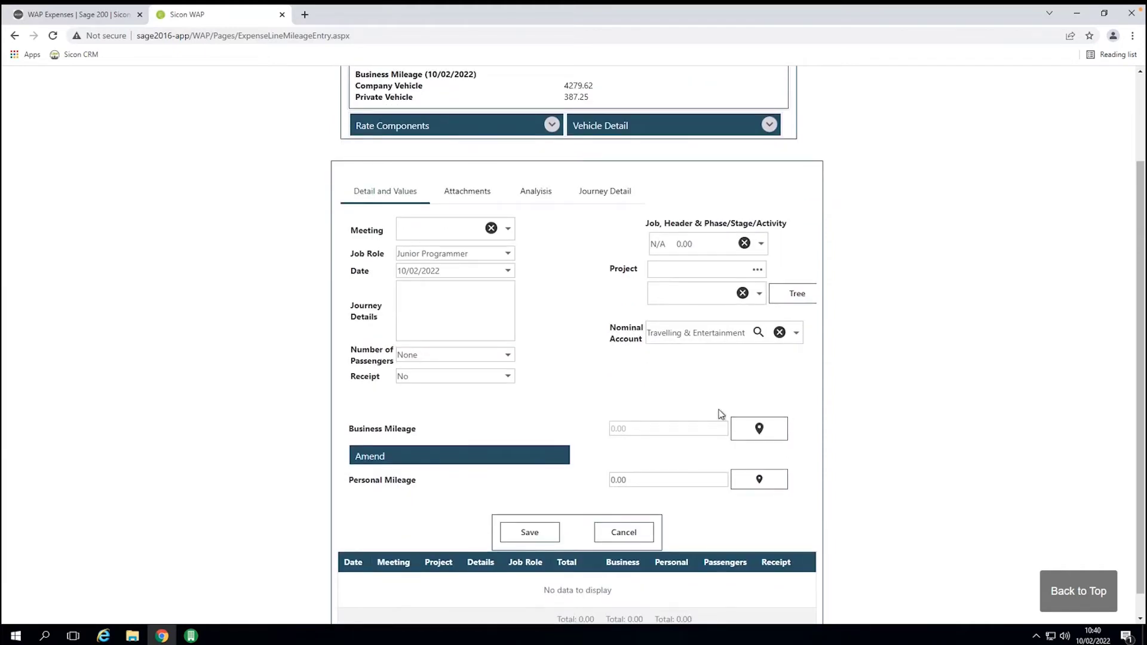
left_click(760, 428)
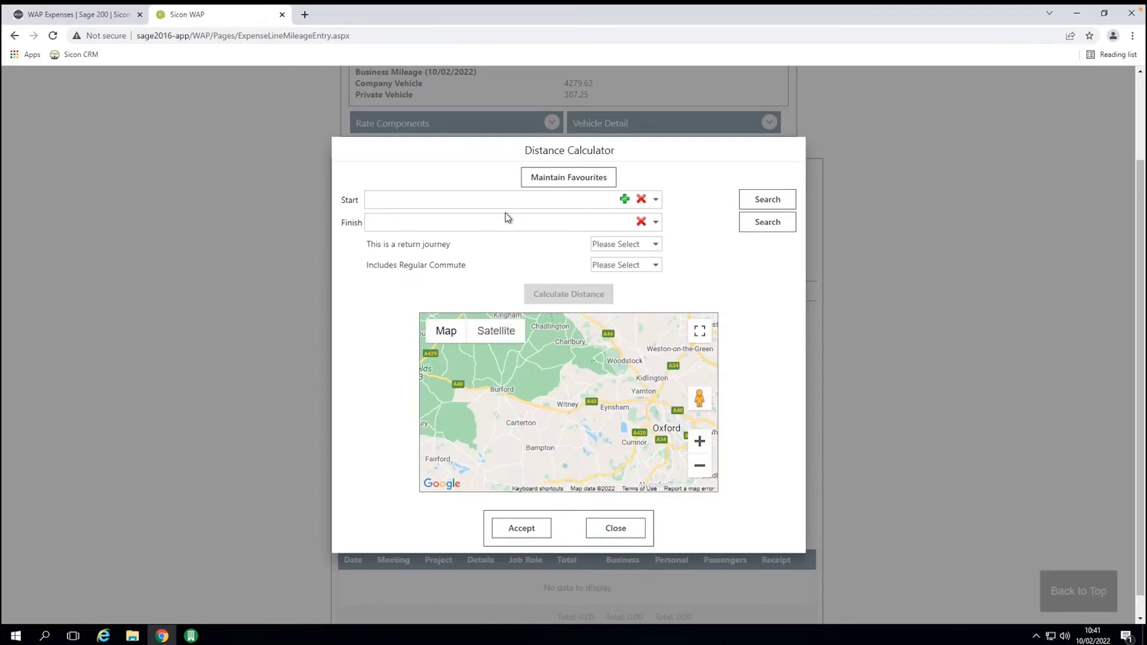
left_click(513, 202)
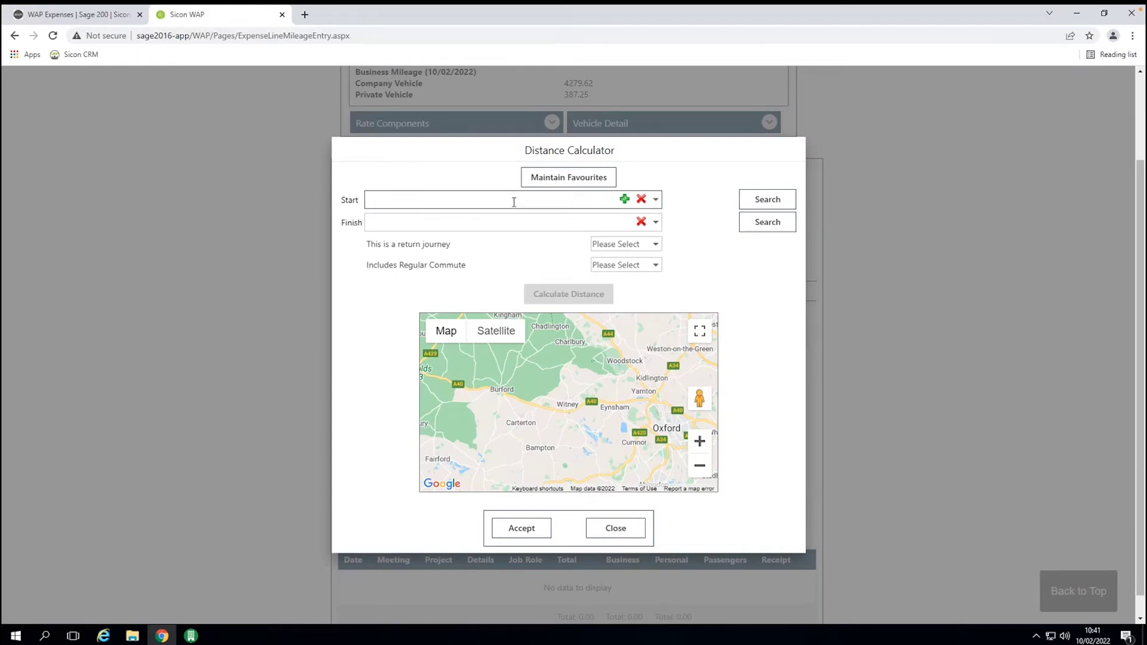
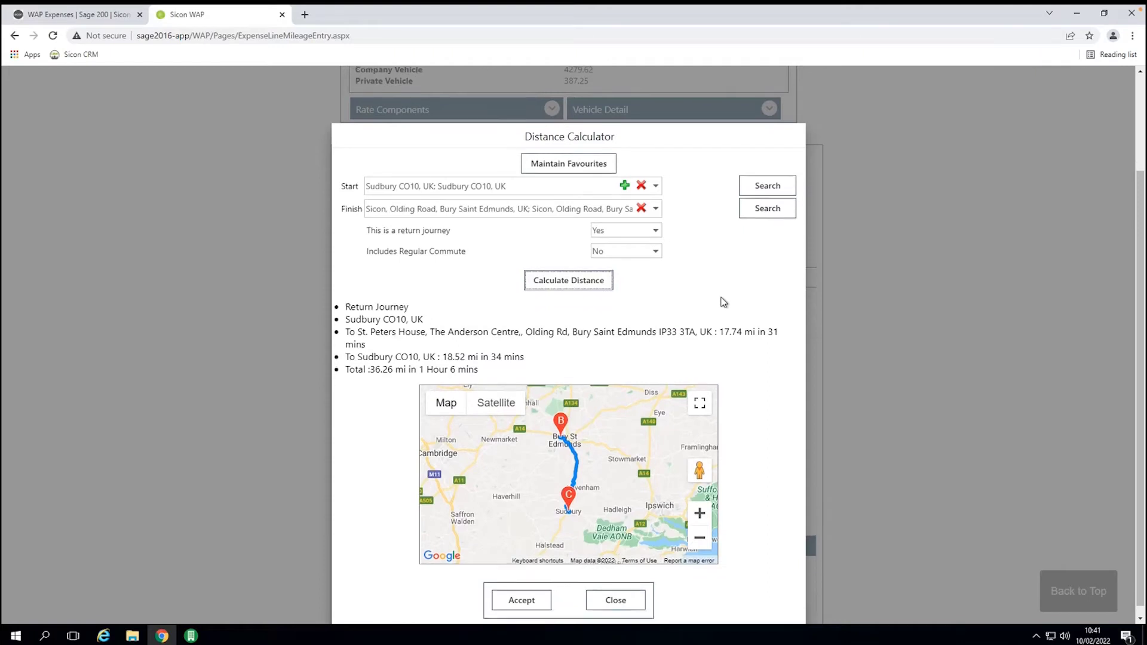
scroll(731, 424, "down", 1)
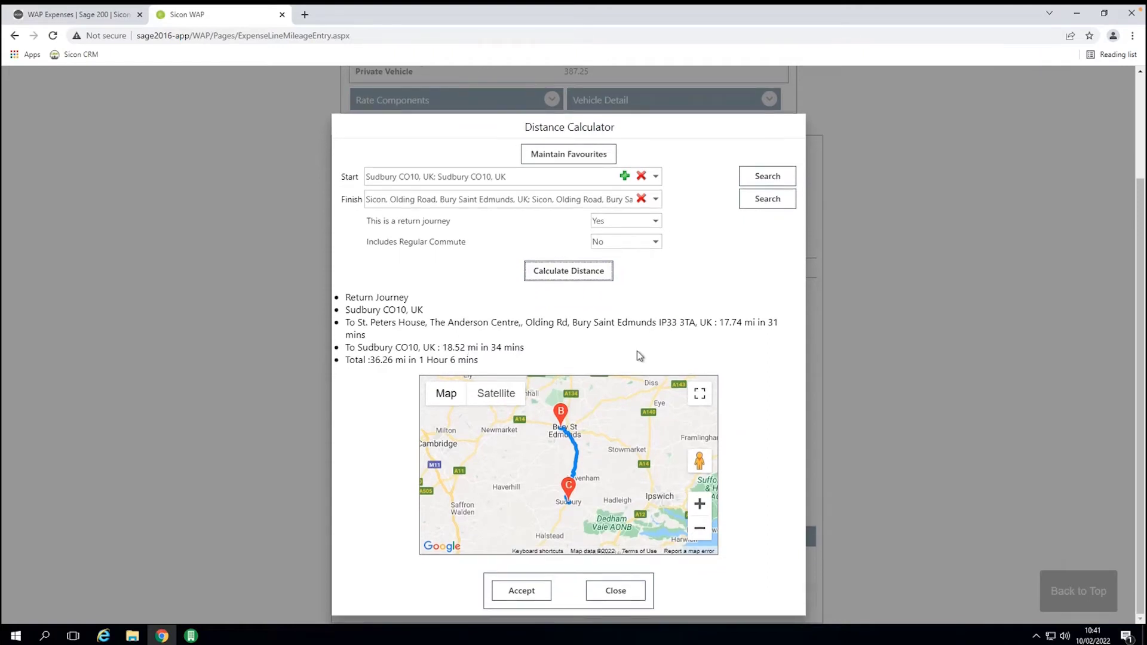
left_click(522, 592)
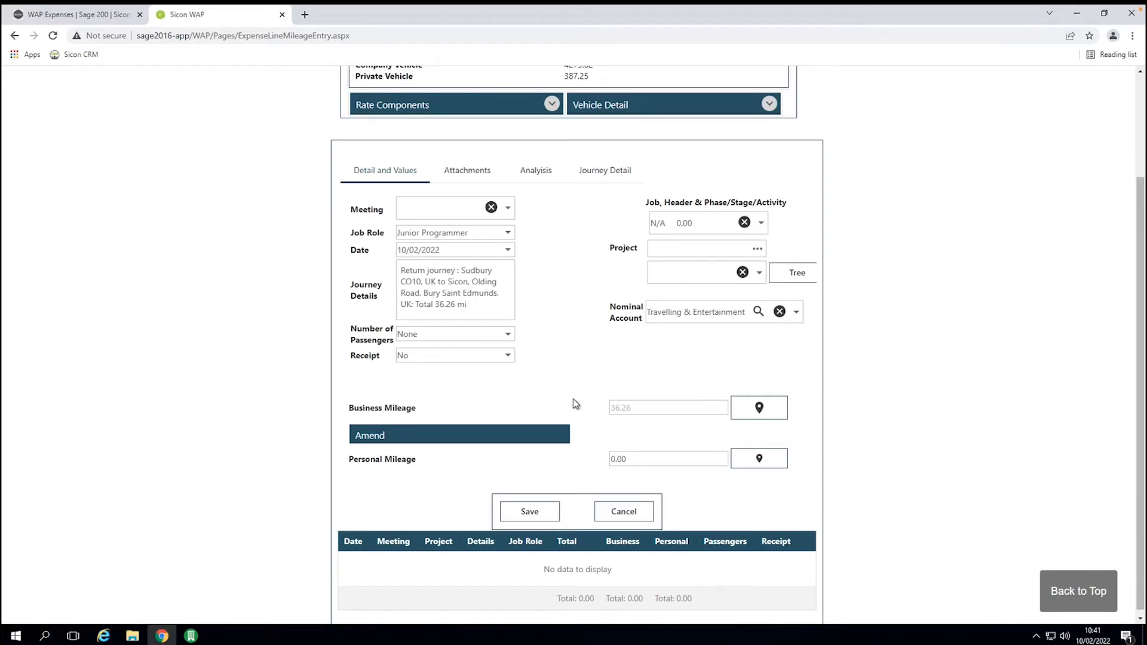
left_click(530, 512)
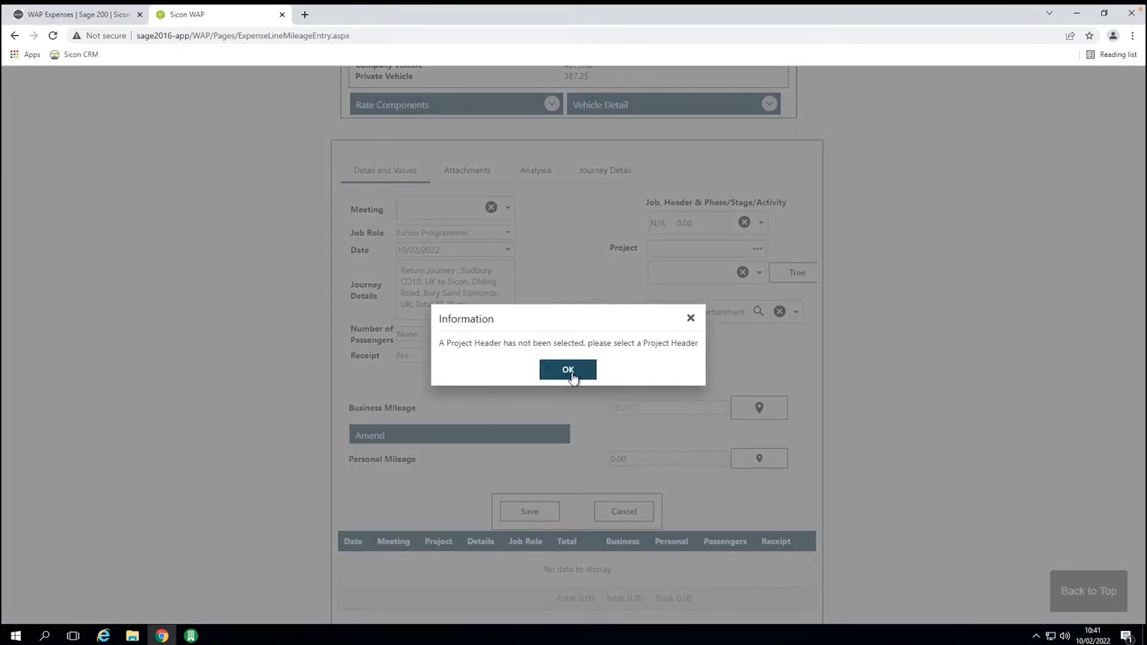
left_click(568, 370)
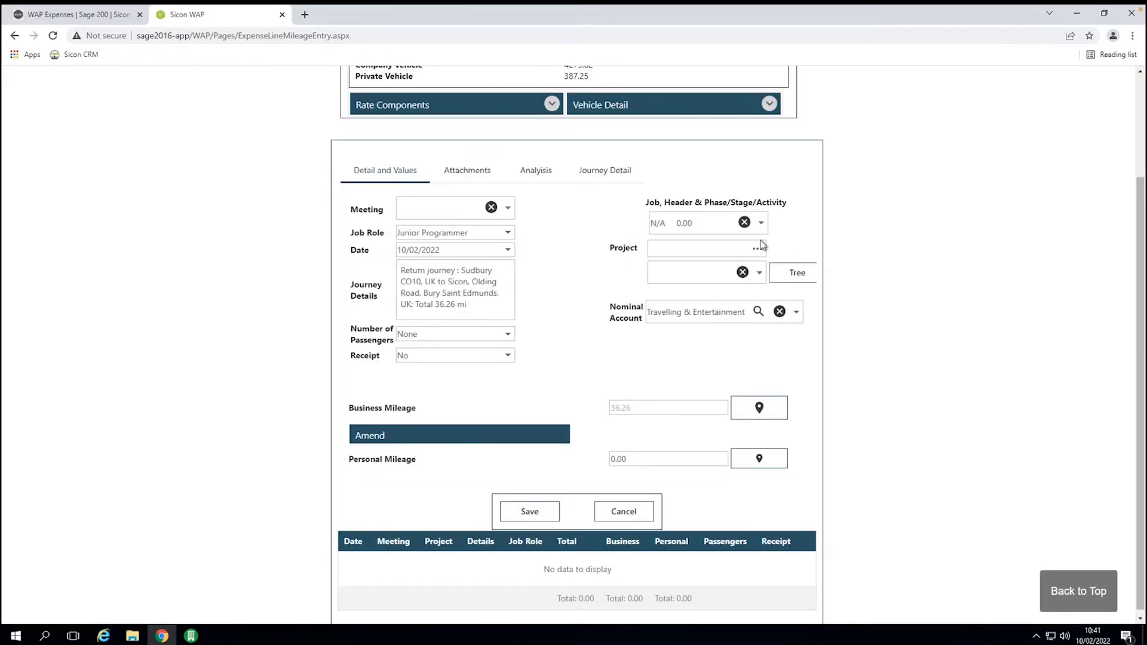
left_click(761, 221)
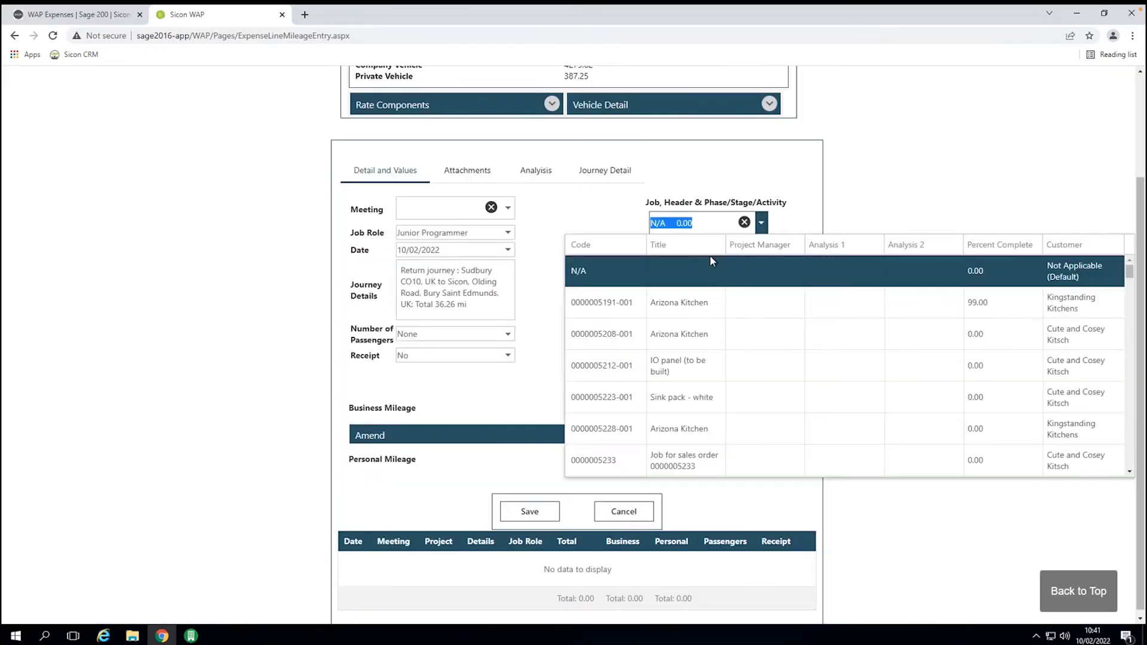
left_click(693, 460)
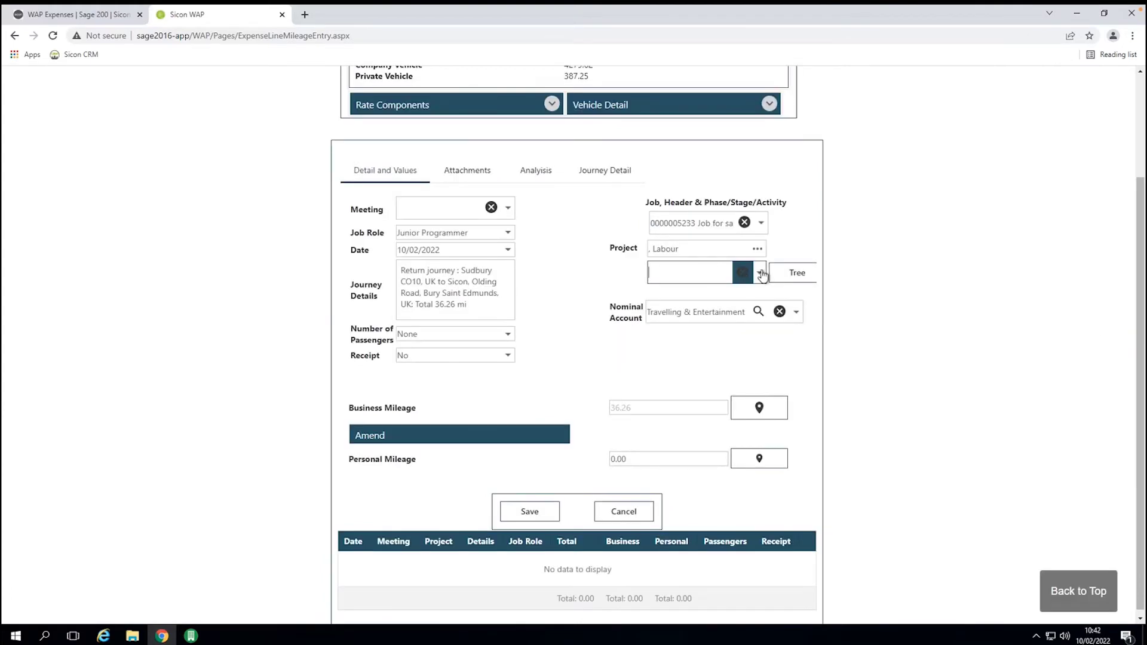
left_click(759, 272)
left_click(660, 349)
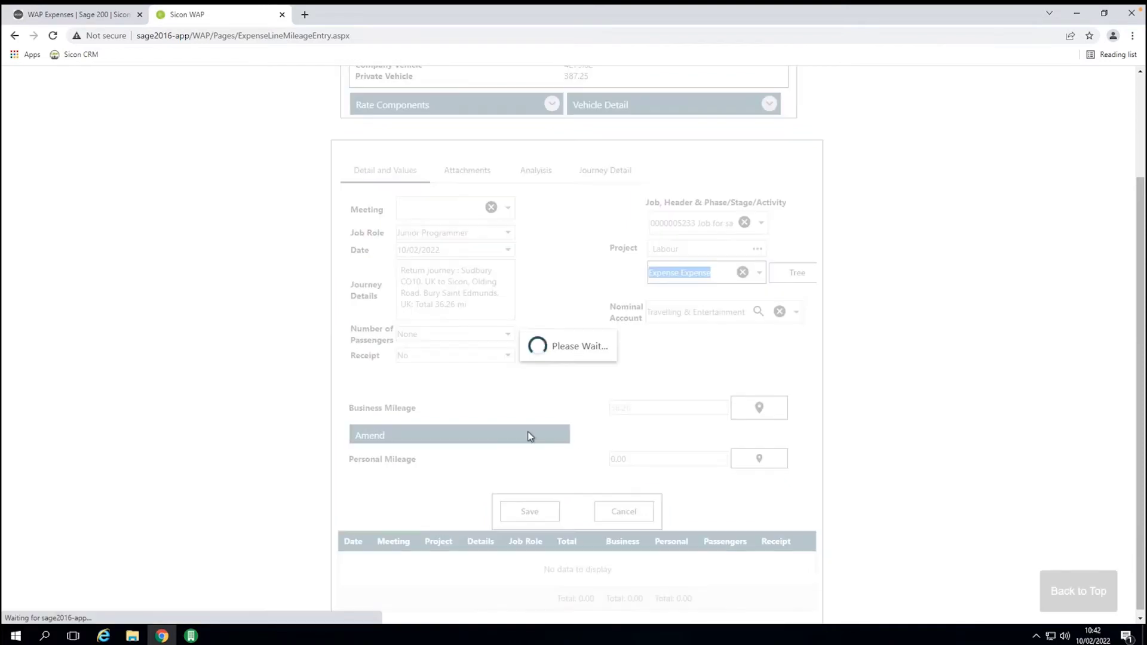
left_click(526, 510)
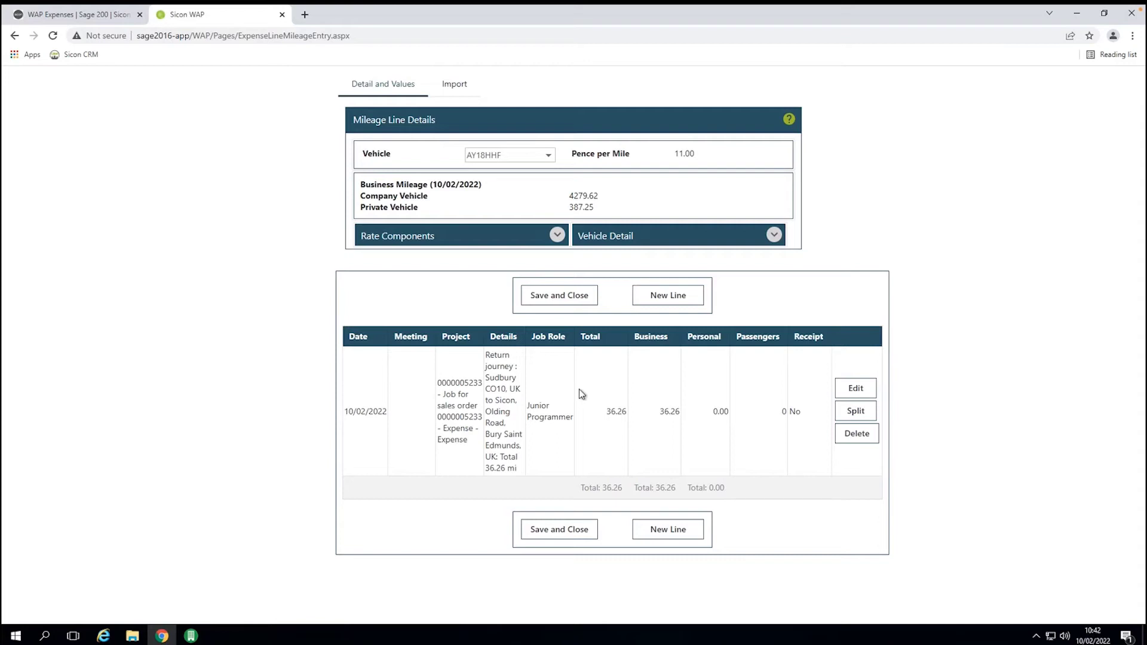
- Save and close the mileage entry, and submit the expense claim
left_click(530, 531)
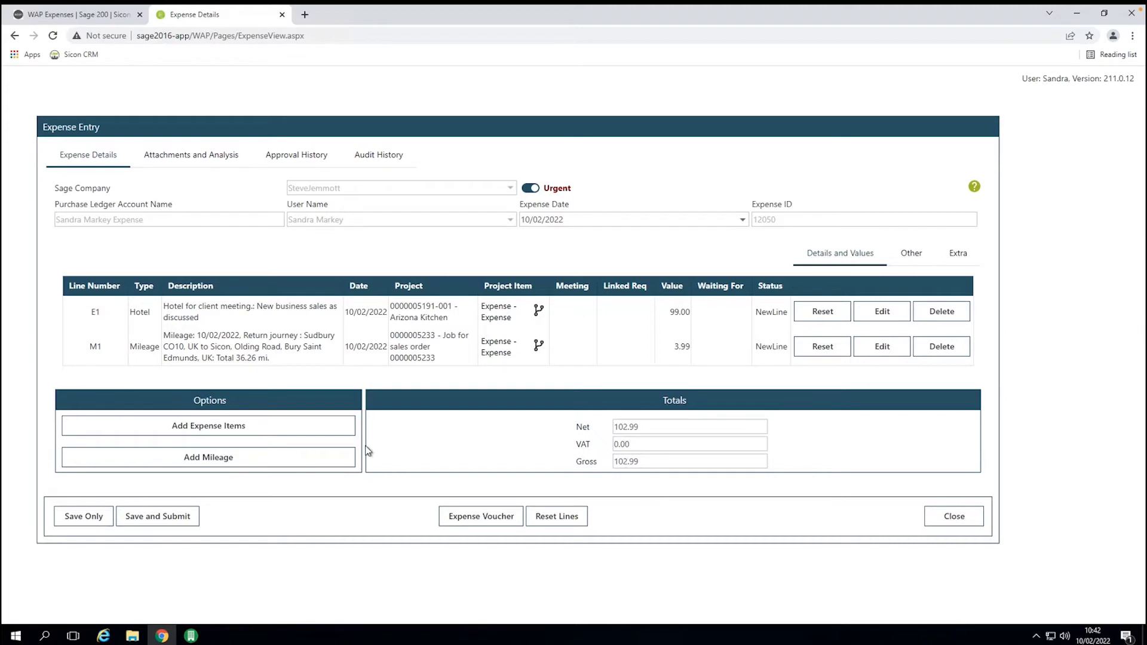
left_click(165, 523)
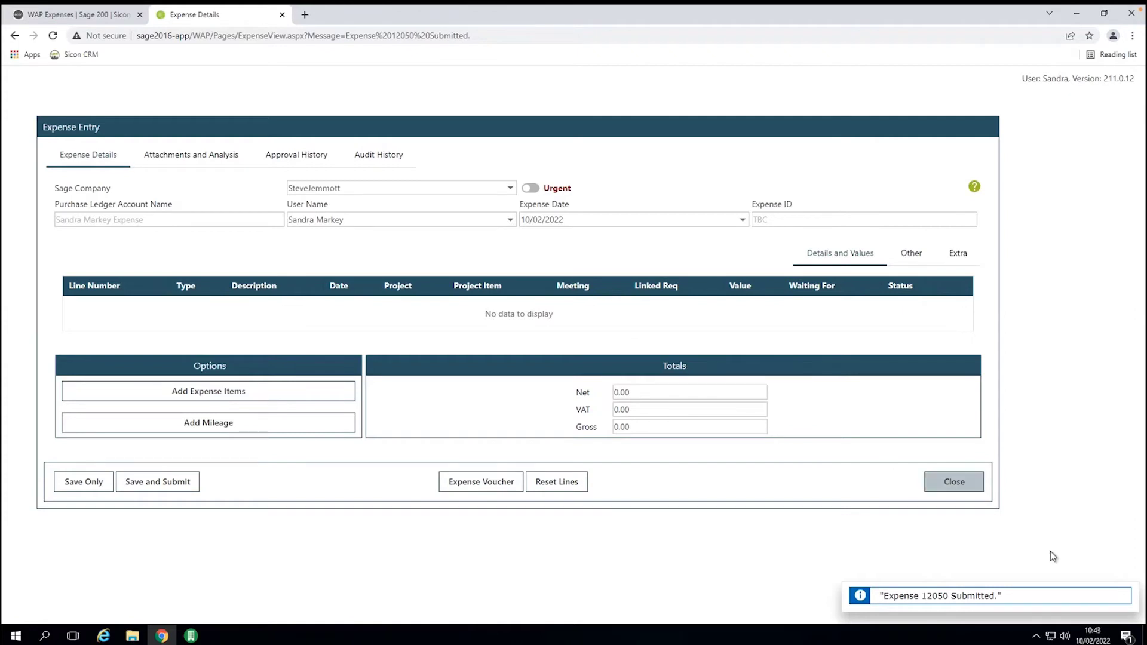
left_click(950, 485)
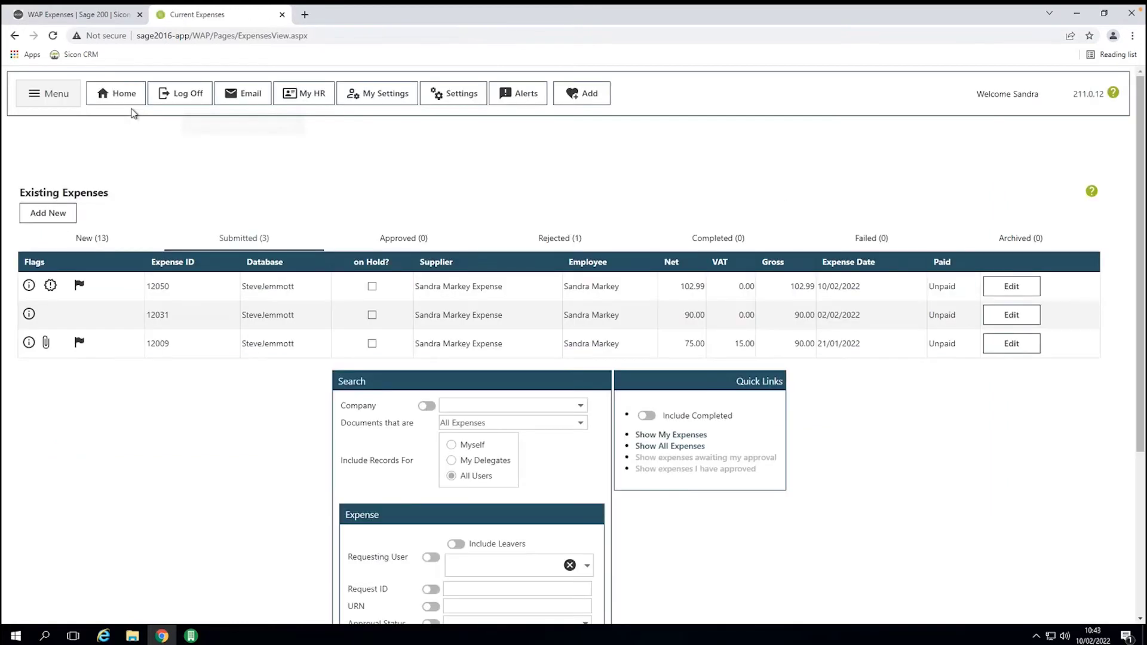
- Log off WAP and log on again with the approver's username
left_click(184, 96)
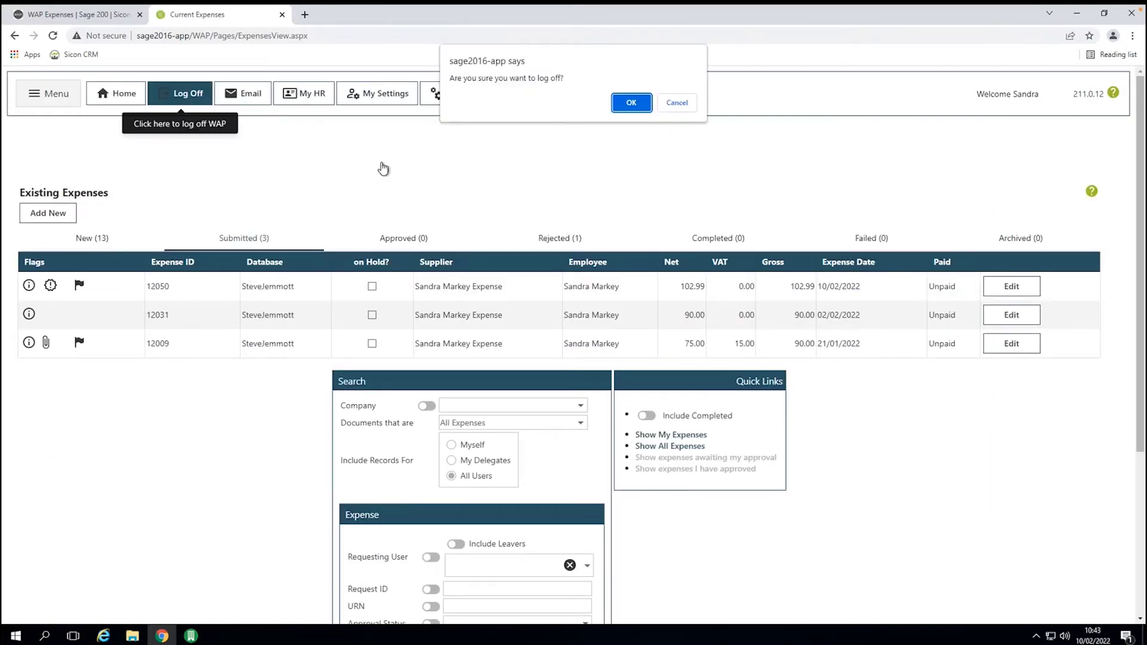
left_click(632, 103)
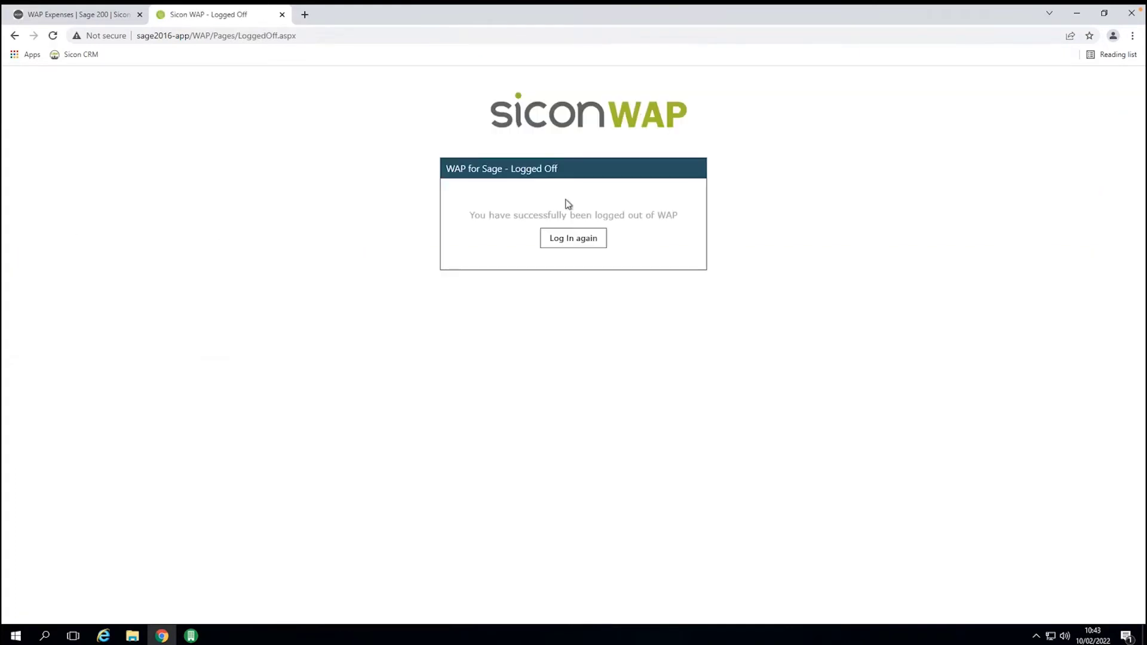
left_click(572, 237)
left_click(567, 251)
type("corie")
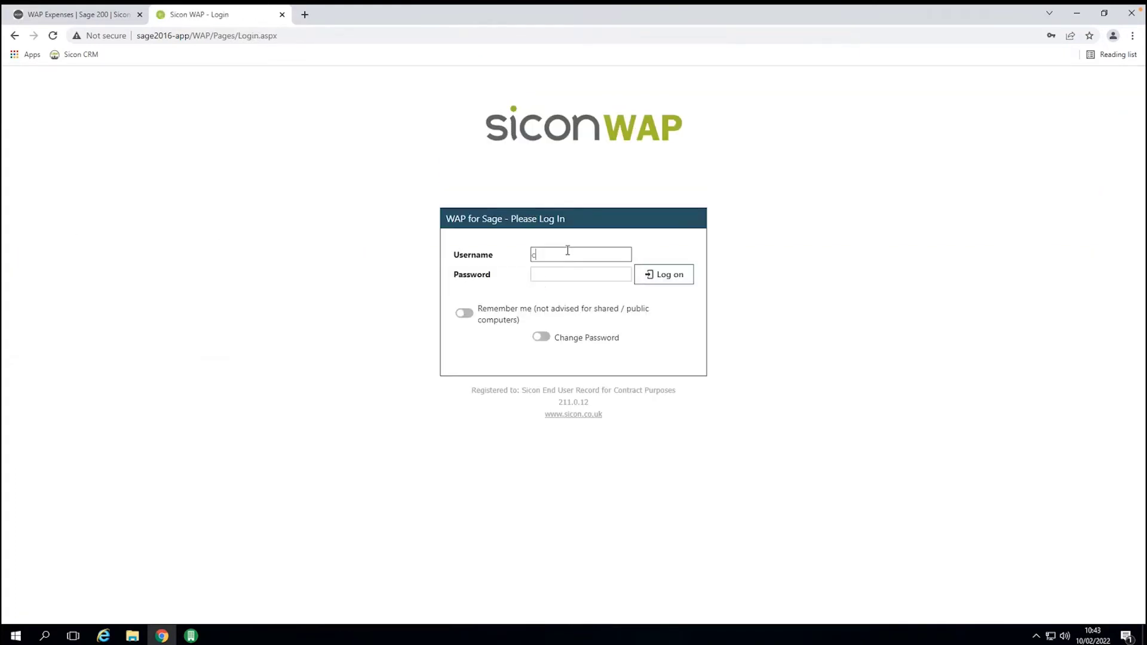
left_click(651, 277)
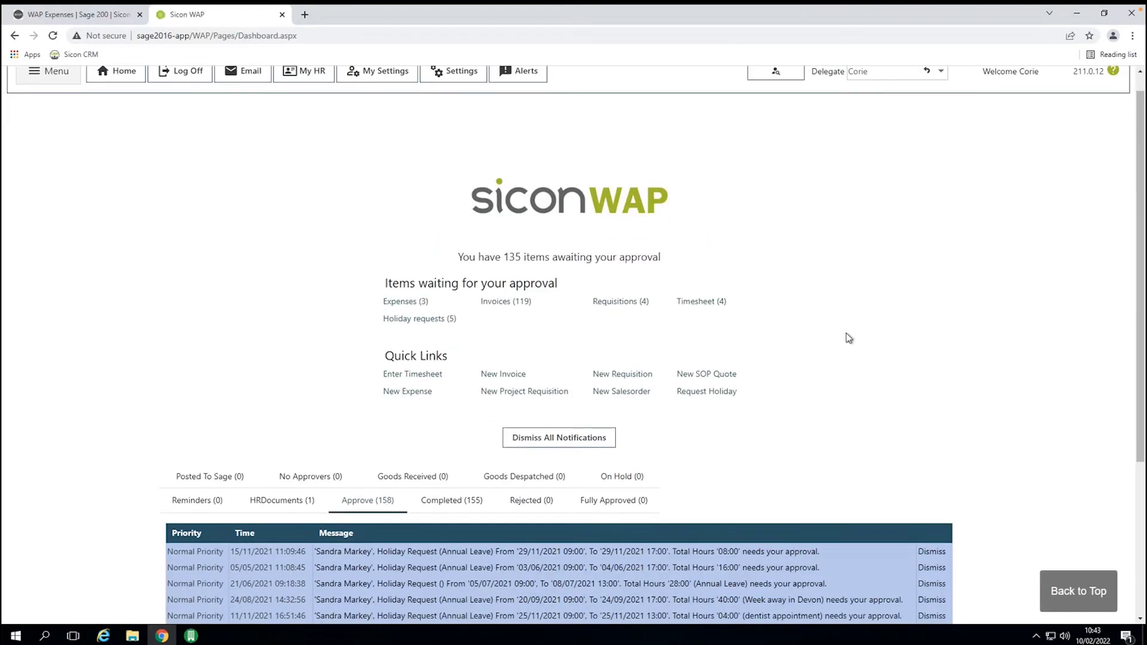
- Sort the Approve notifications on the dashboard by time, newest first
scroll(836, 322, "down", 2)
scroll(831, 319, "down", 2)
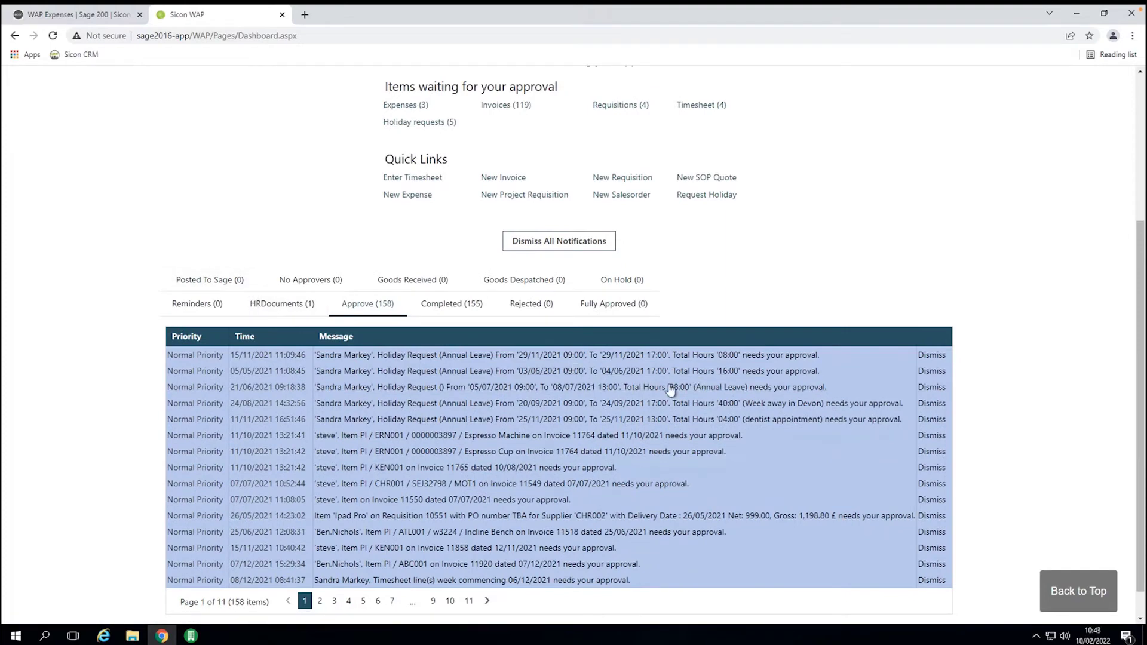
left_click(237, 338)
left_click(237, 338)
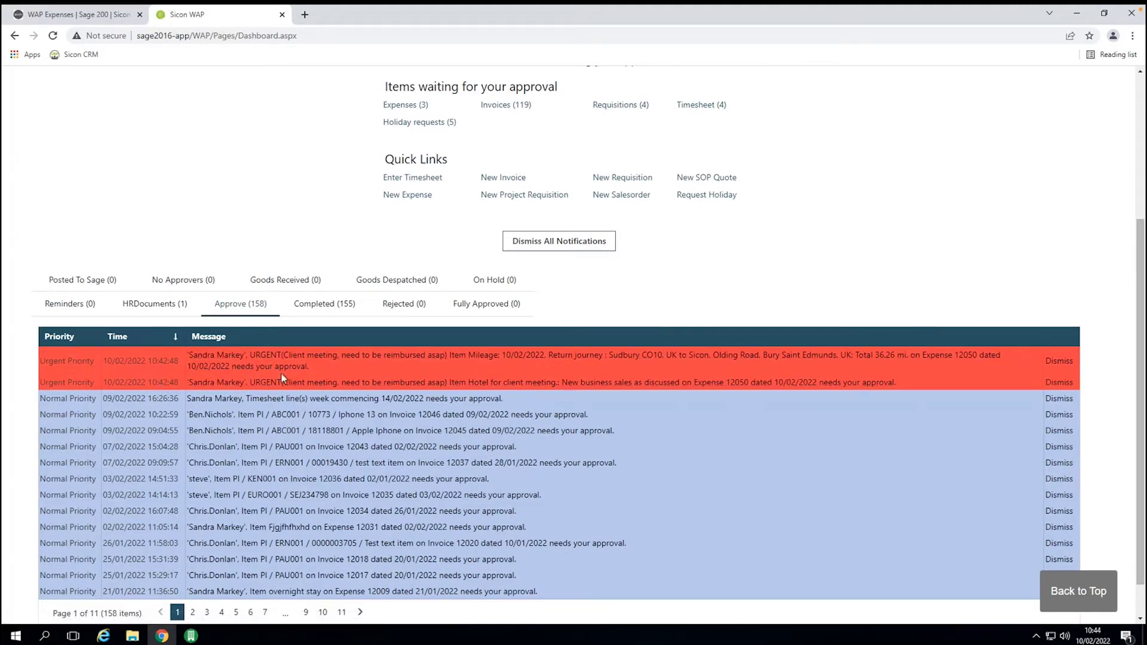
- Open the urgent mileage approval notification and expand expense 12050 to review its hotel and mileage lines
left_click(236, 362)
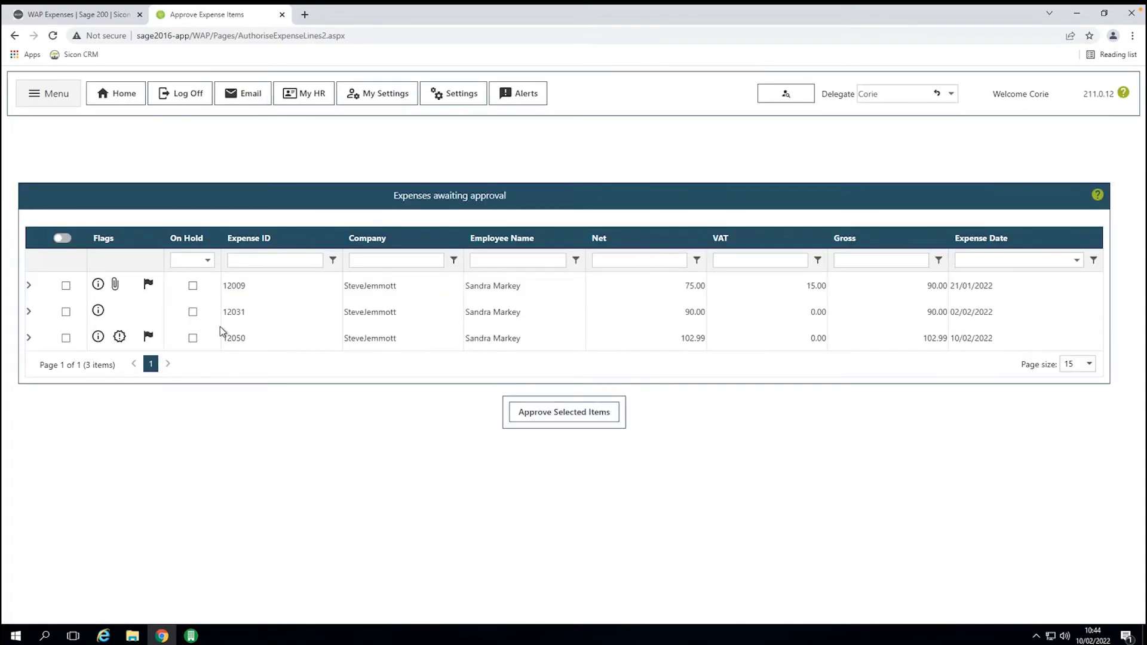
left_click(29, 338)
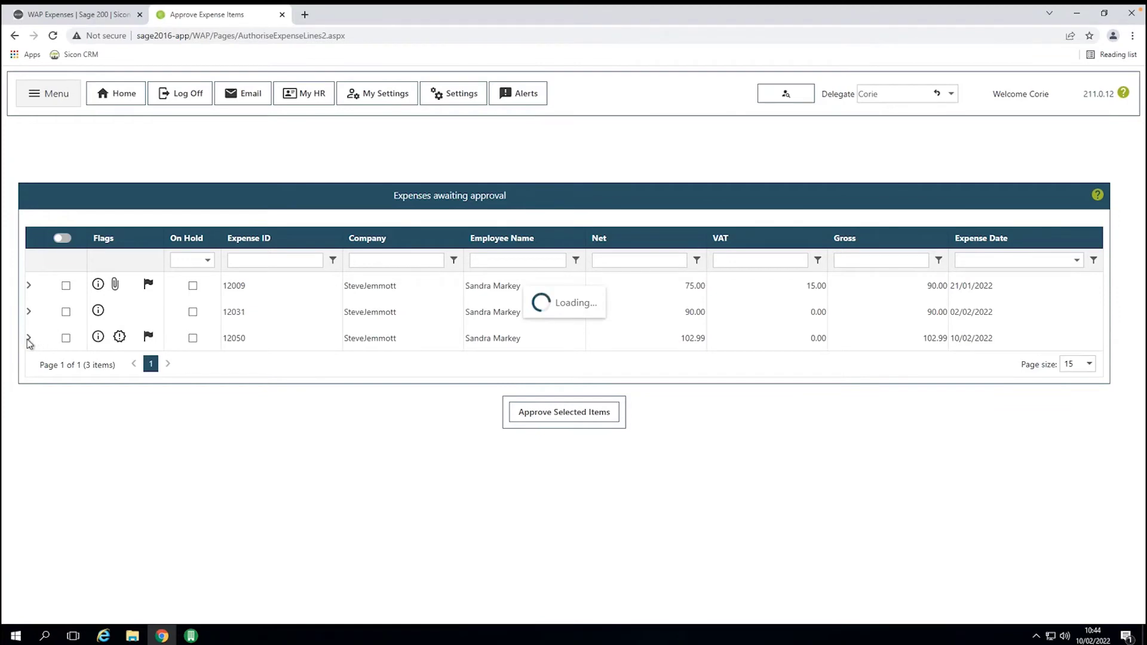
scroll(449, 378, "down", 2)
scroll(448, 377, "down", 3)
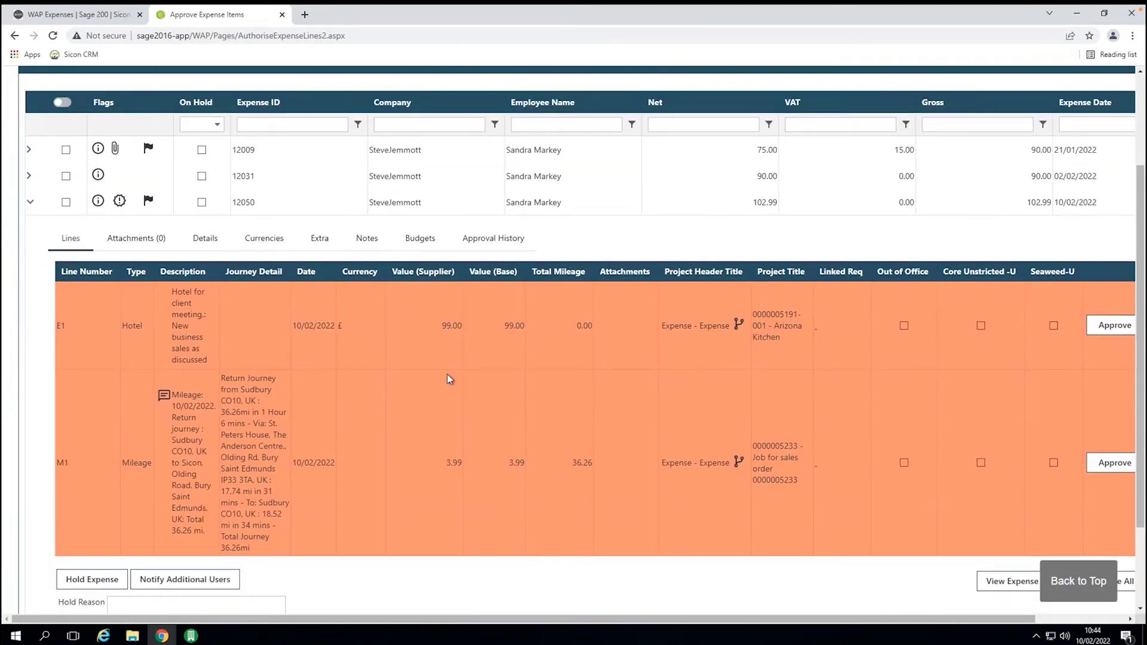
scroll(450, 378, "down", 1)
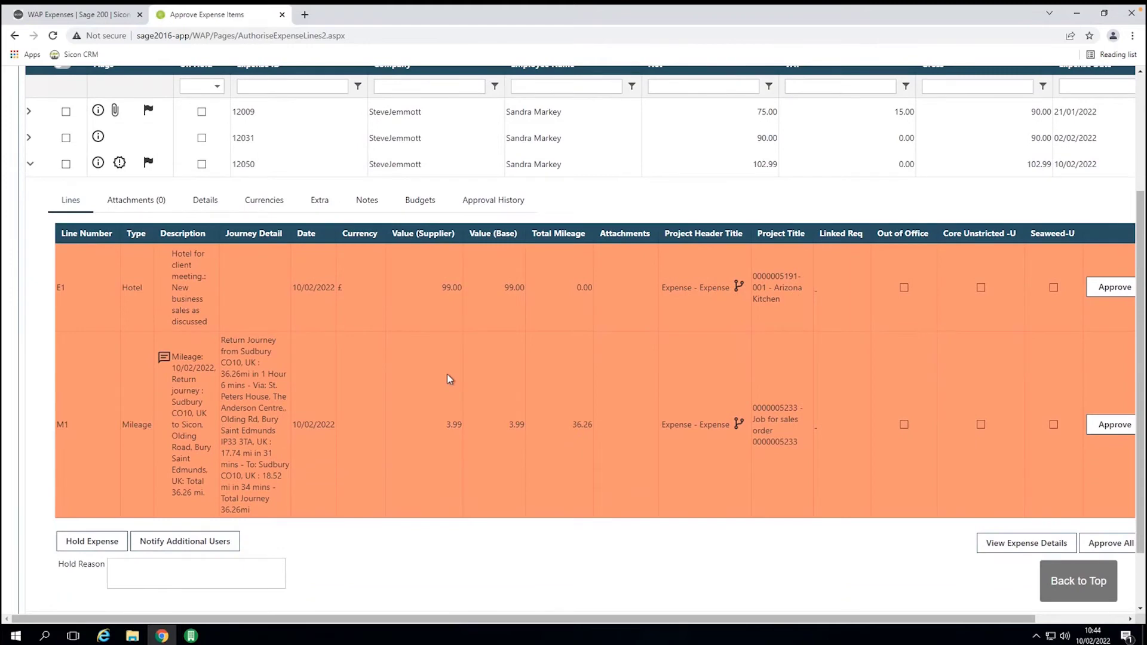
mouse_move(596, 371)
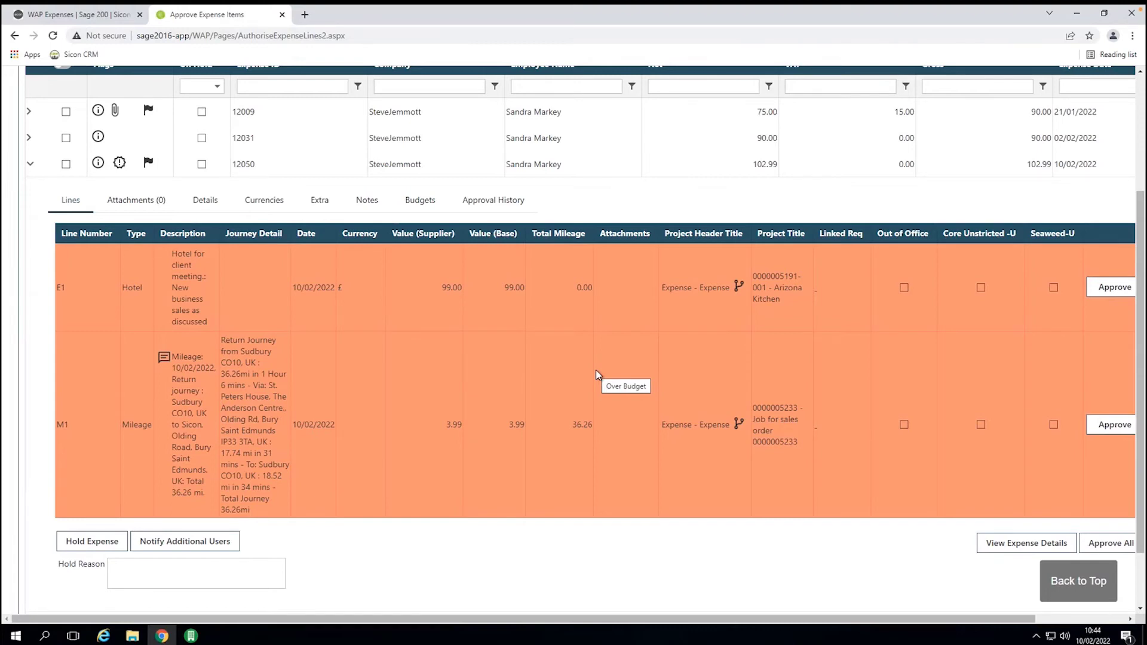
- Approve the hotel line and the mileage line of expense 12050
scroll(1064, 552, "right", 1)
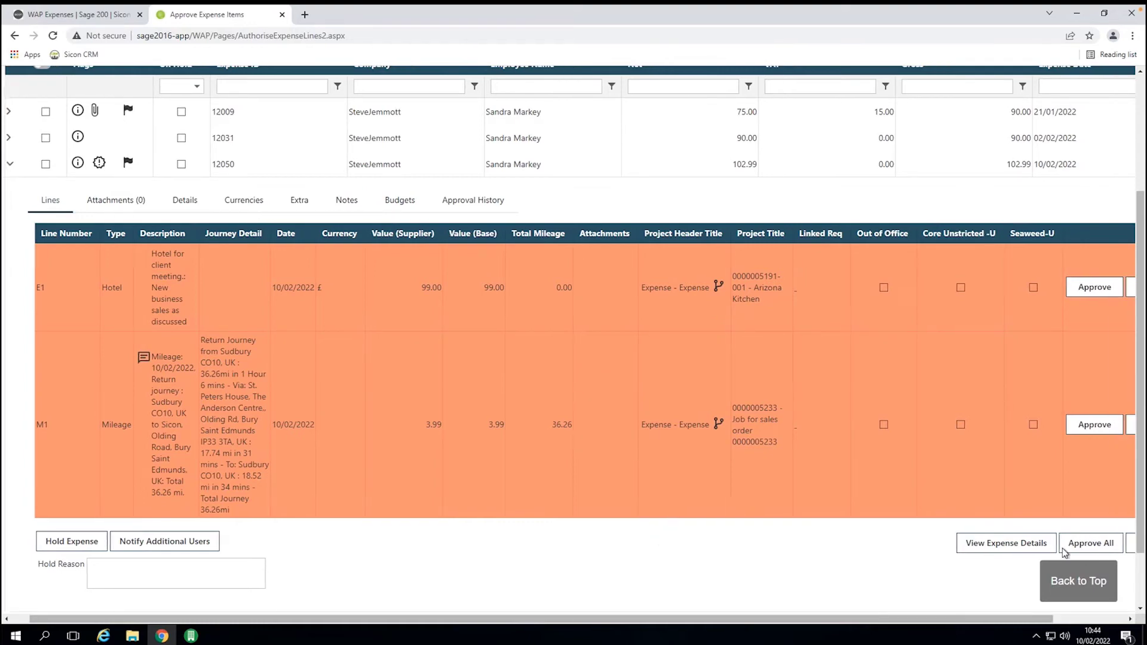
scroll(920, 466, "right", 2)
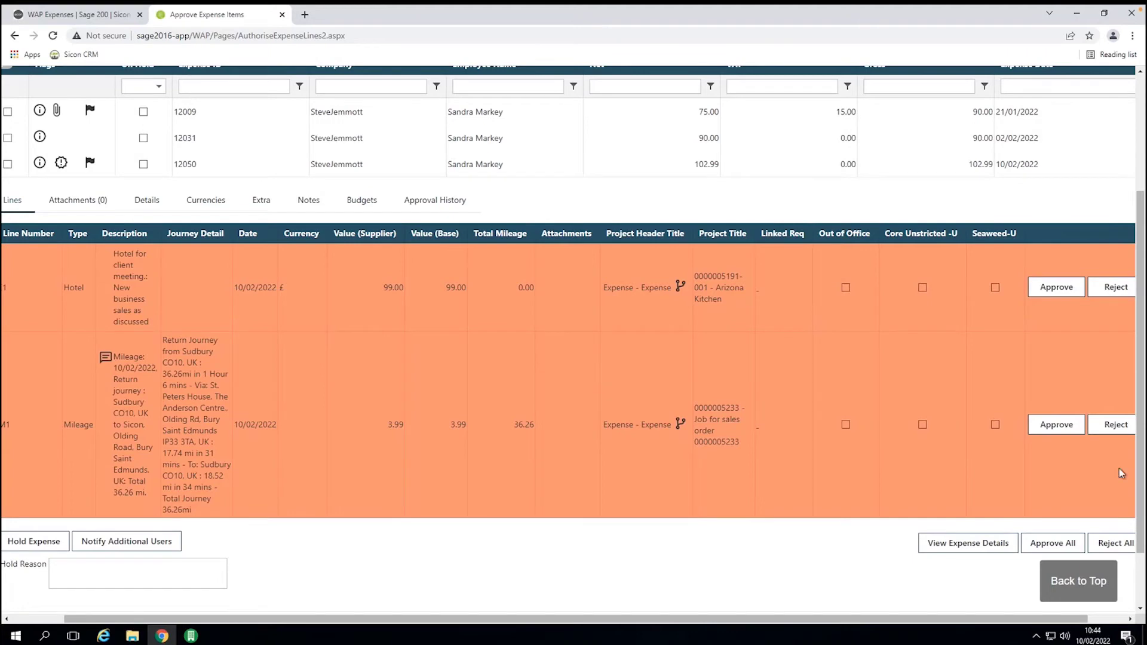
left_click(1056, 287)
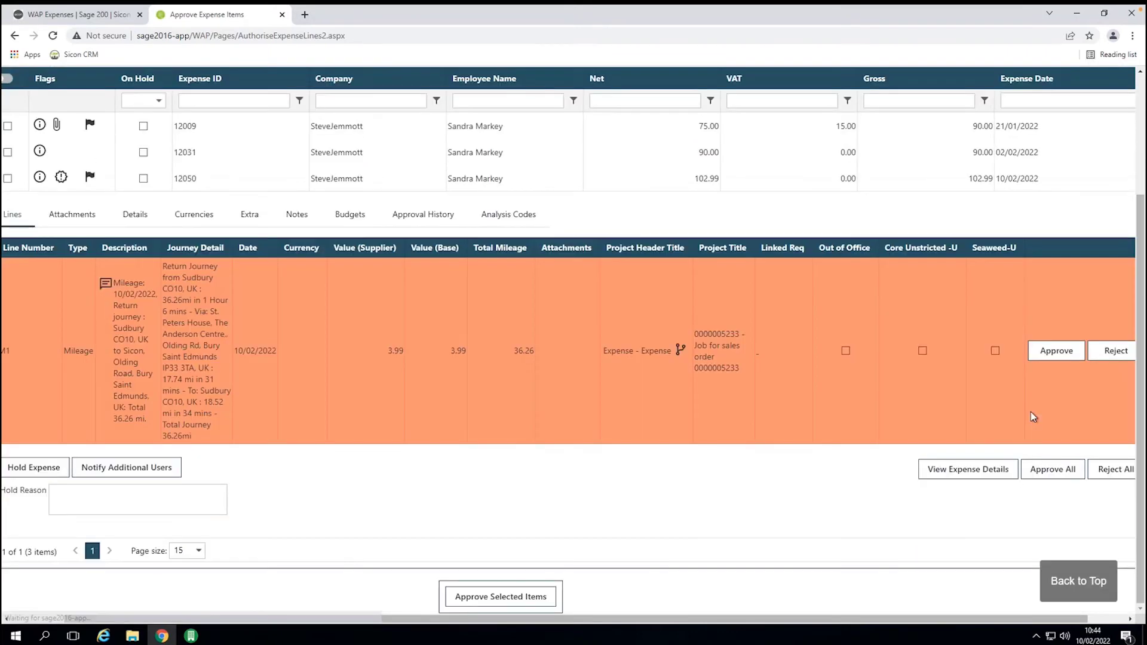
left_click(1054, 350)
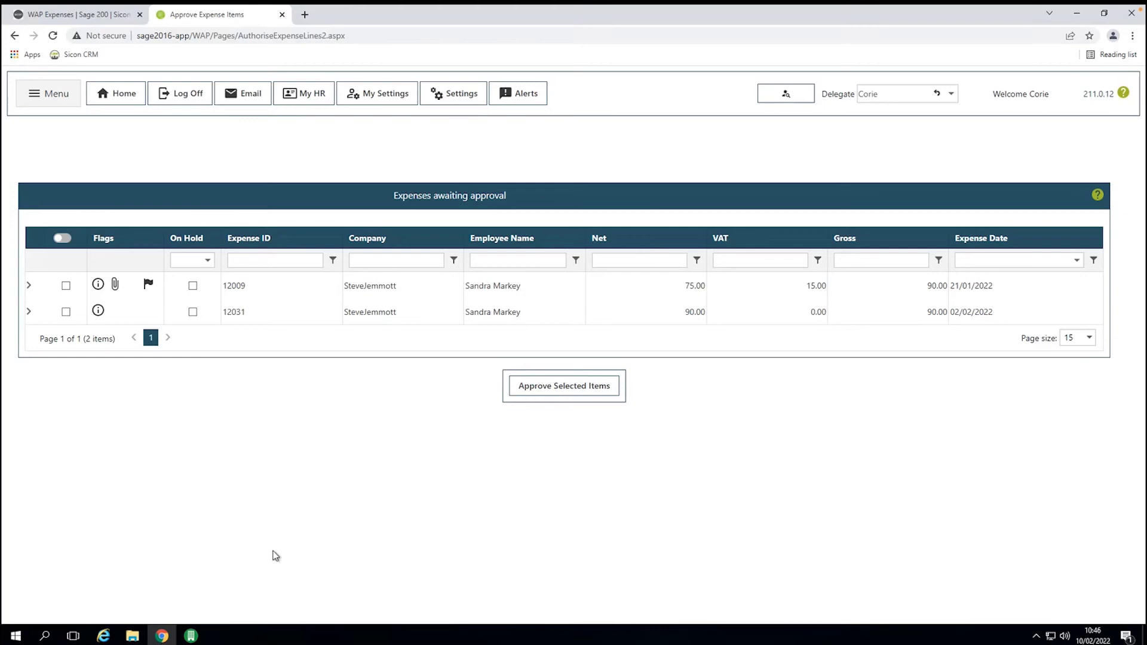
- Switch to Sage 200, refresh the Suppliers List and search it for the claimant's first name
left_click(190, 635)
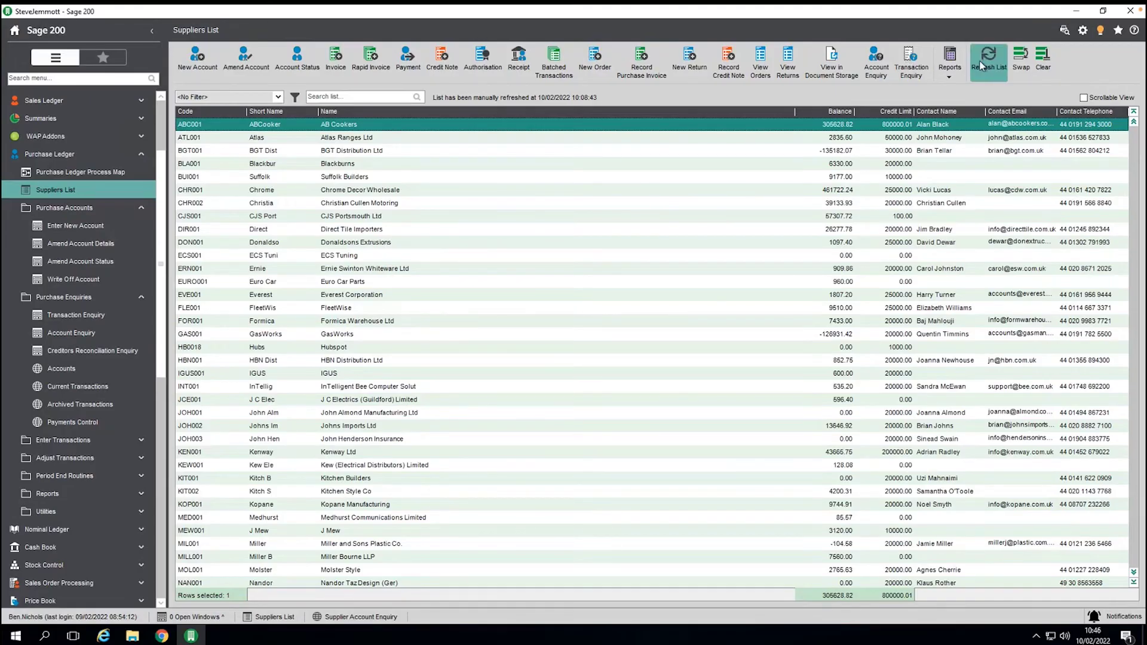
left_click(989, 58)
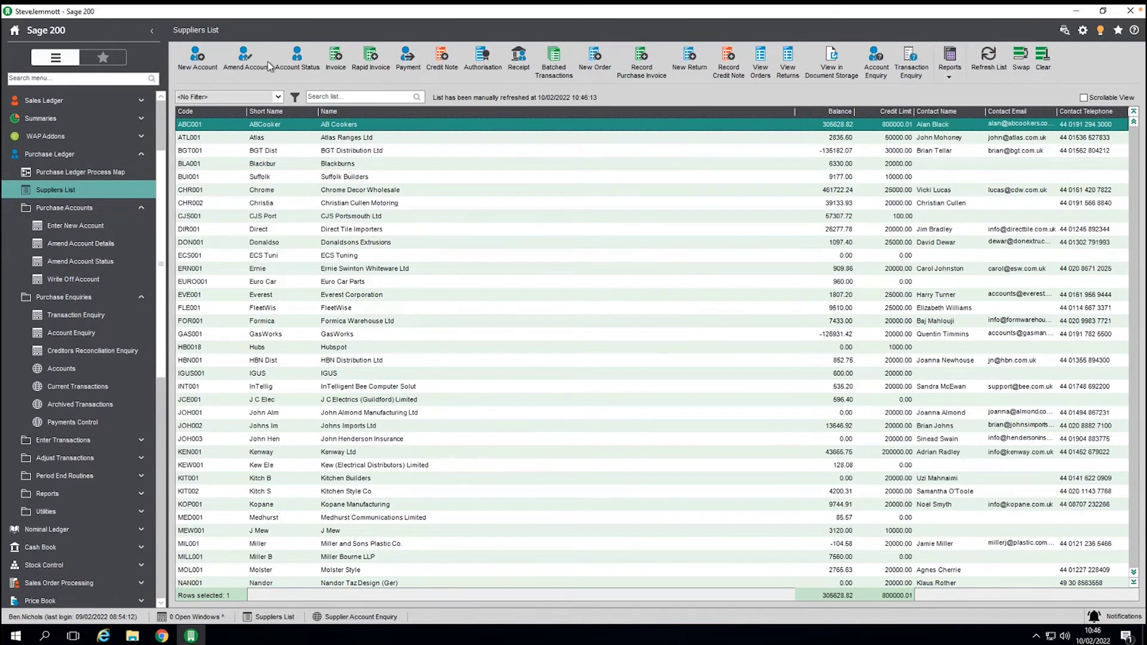
left_click(375, 96)
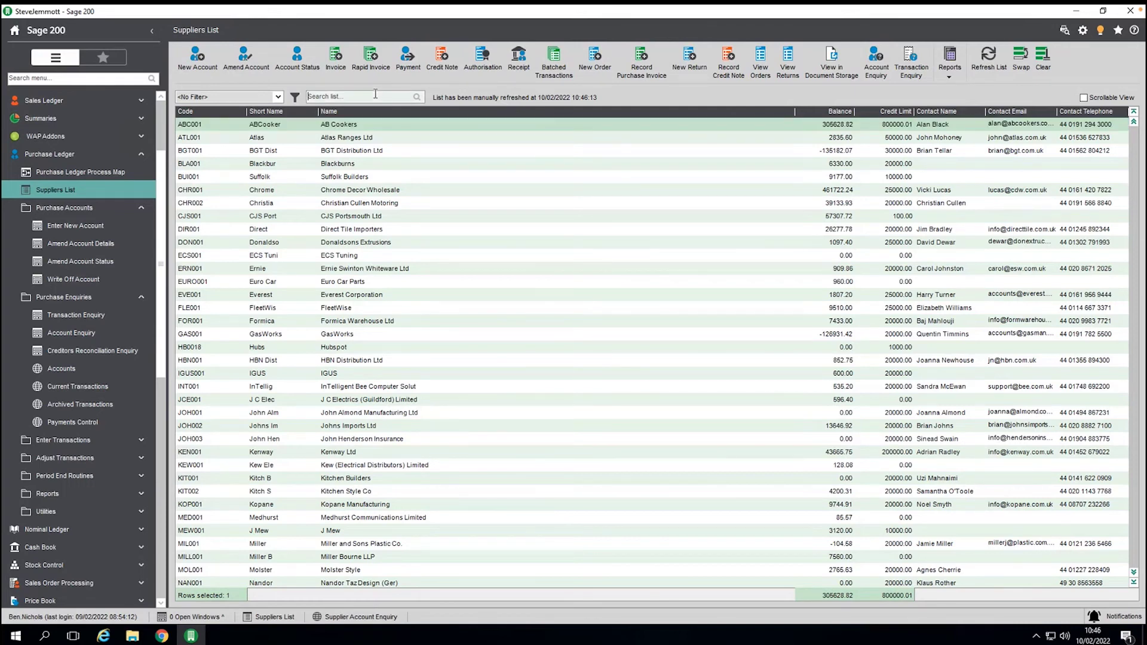
type("sandra")
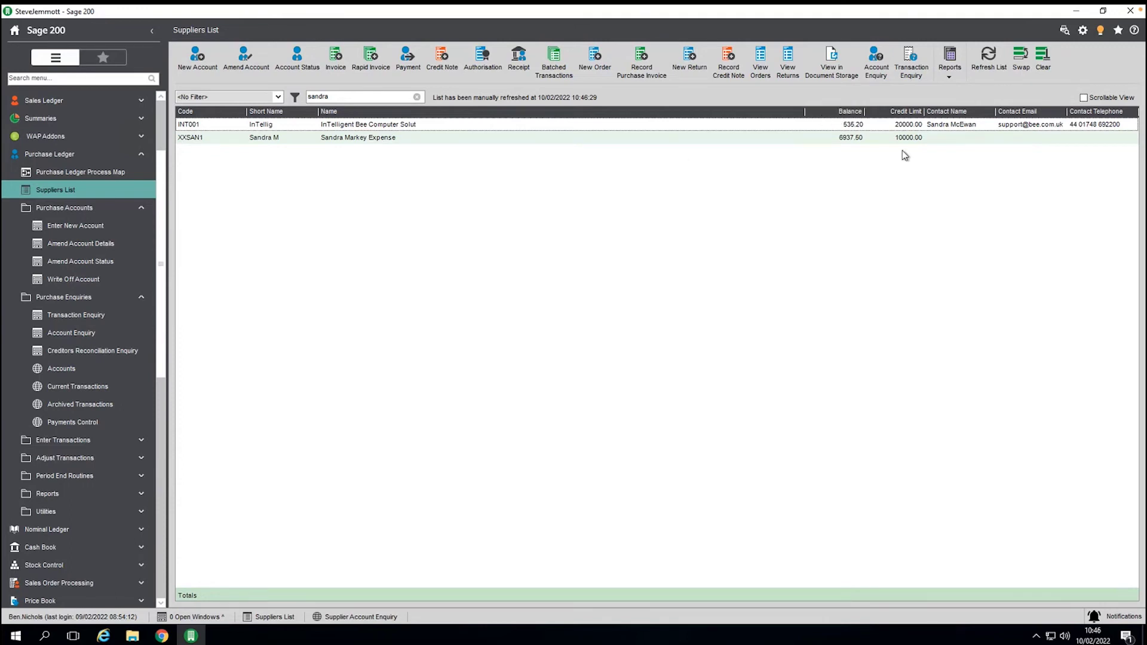
- Open the transaction enquiry for the claimant's expense supplier account and select the 102.99 invoice dated 10/02/2022
left_click(245, 139)
left_click(240, 60)
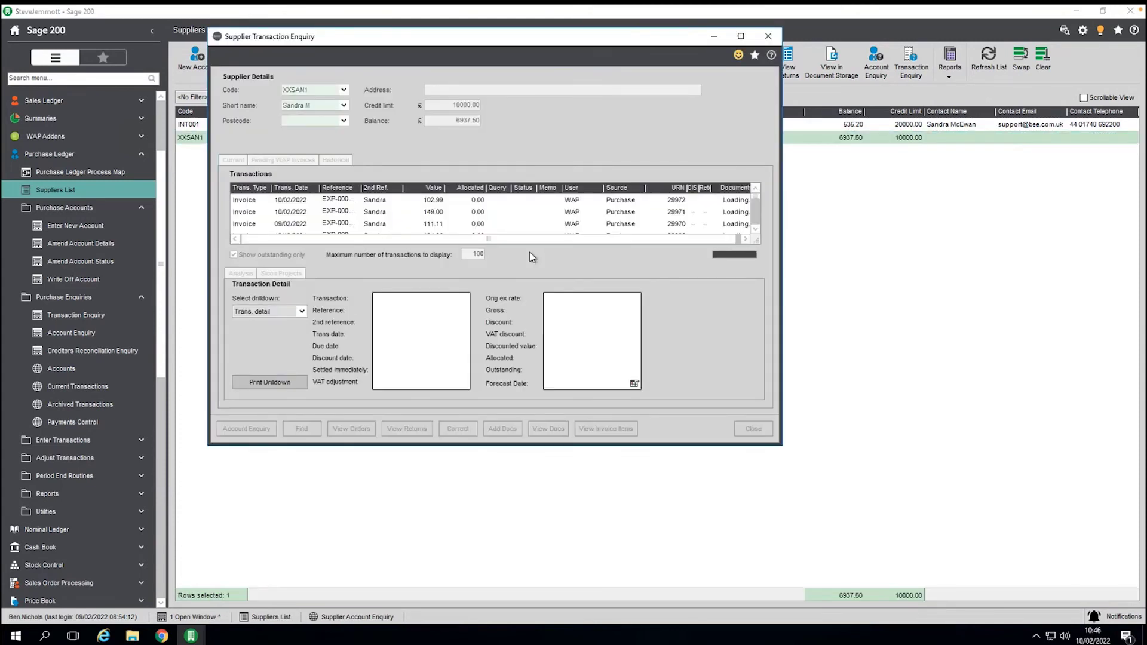
left_click(385, 203)
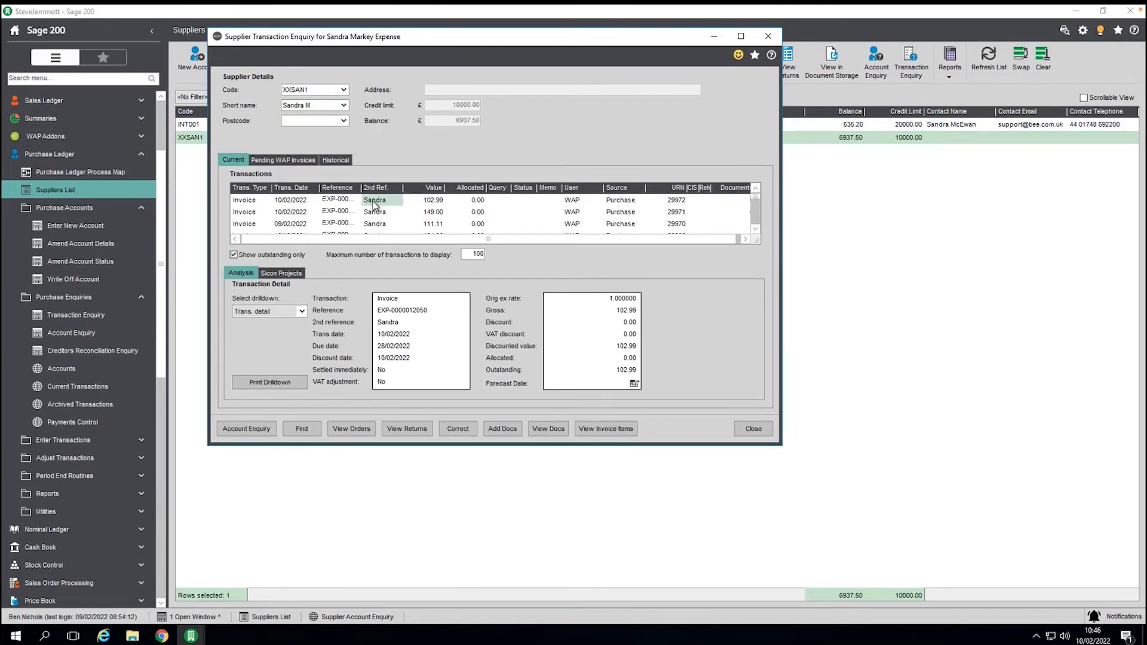
- Examine the account's current transactions and its pending WAP invoices, and return to the current transactions
scroll(526, 229, "down", 8)
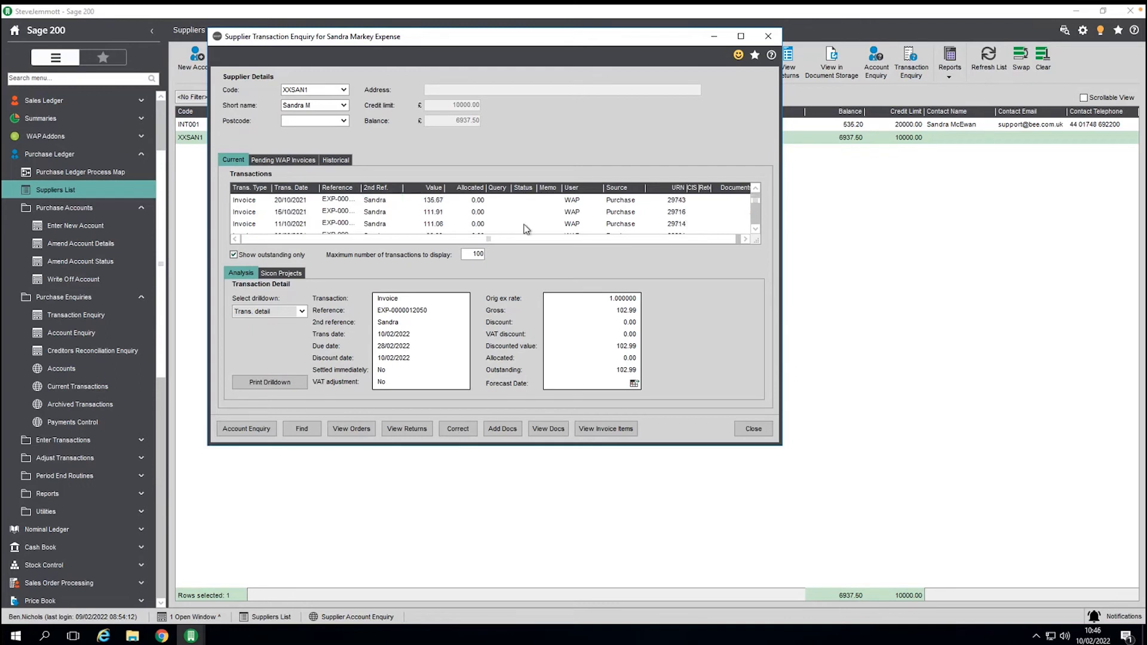
scroll(526, 228, "up", 8)
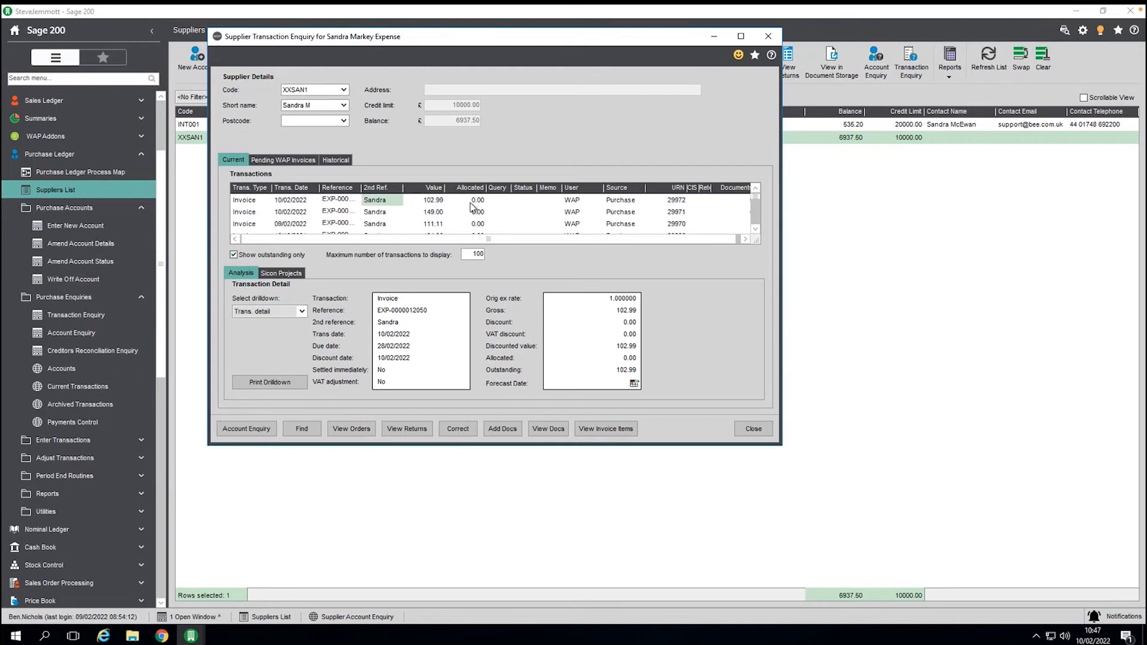
scroll(532, 203, "down", 3)
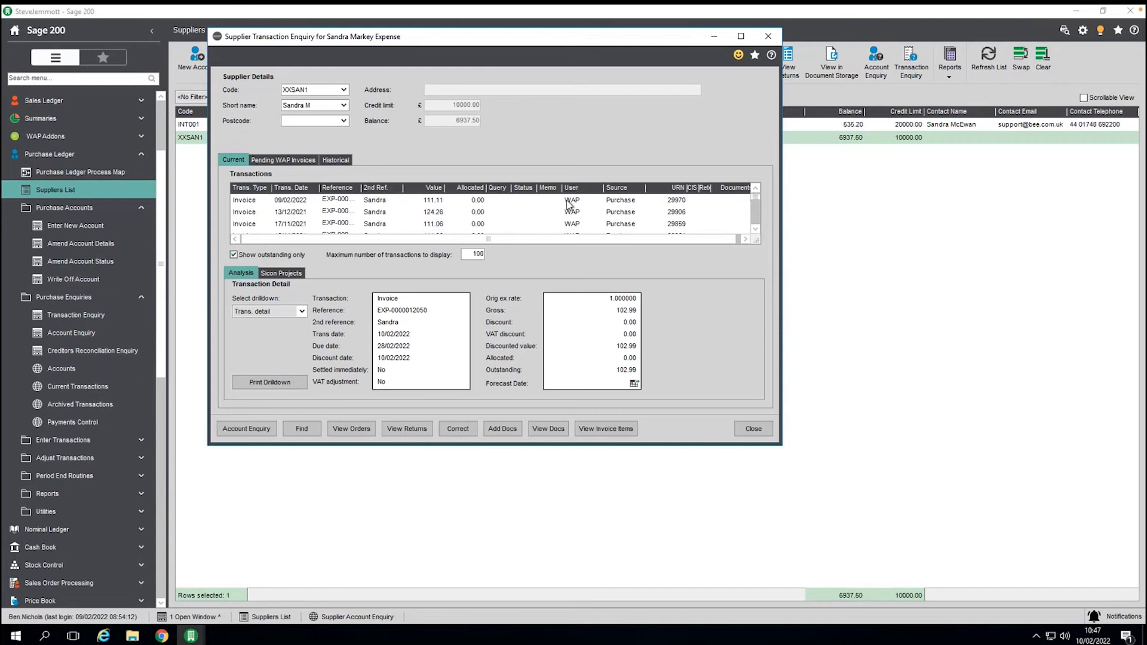
scroll(586, 204, "up", 3)
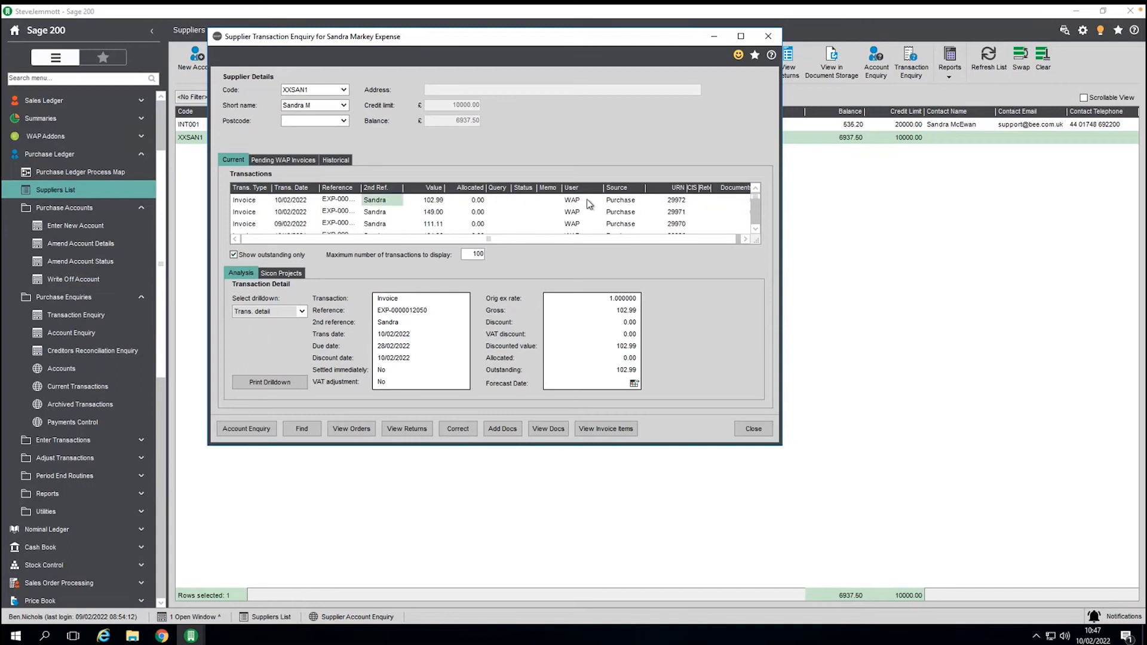
scroll(621, 209, "down", 5)
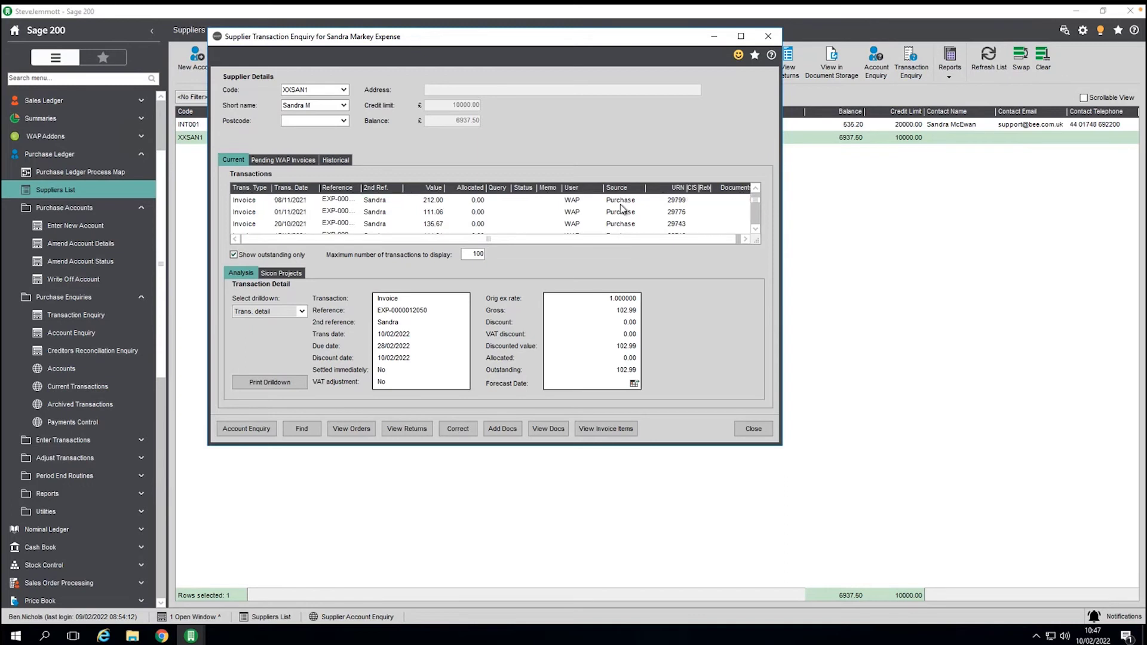
scroll(621, 209, "up", 5)
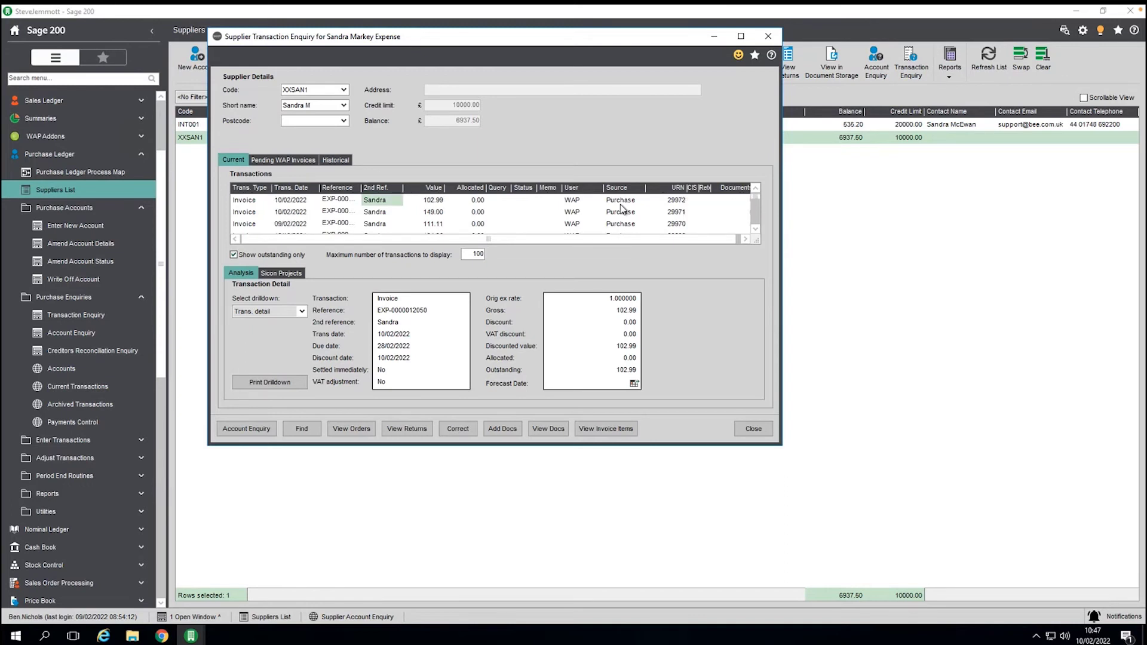
left_click(299, 162)
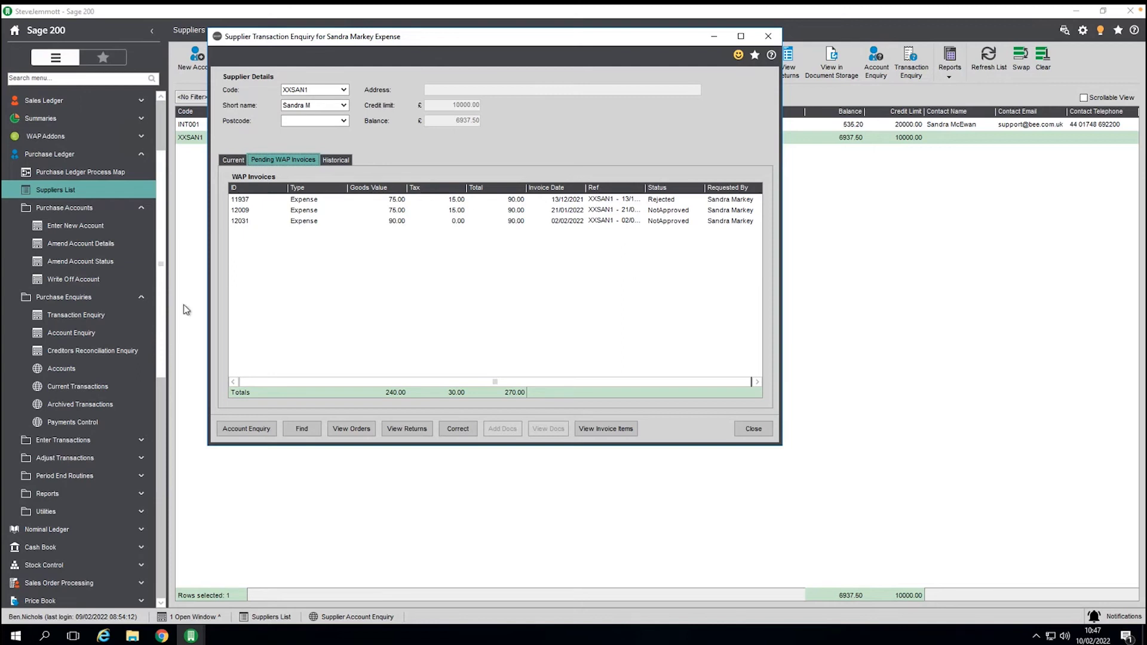
left_click(229, 160)
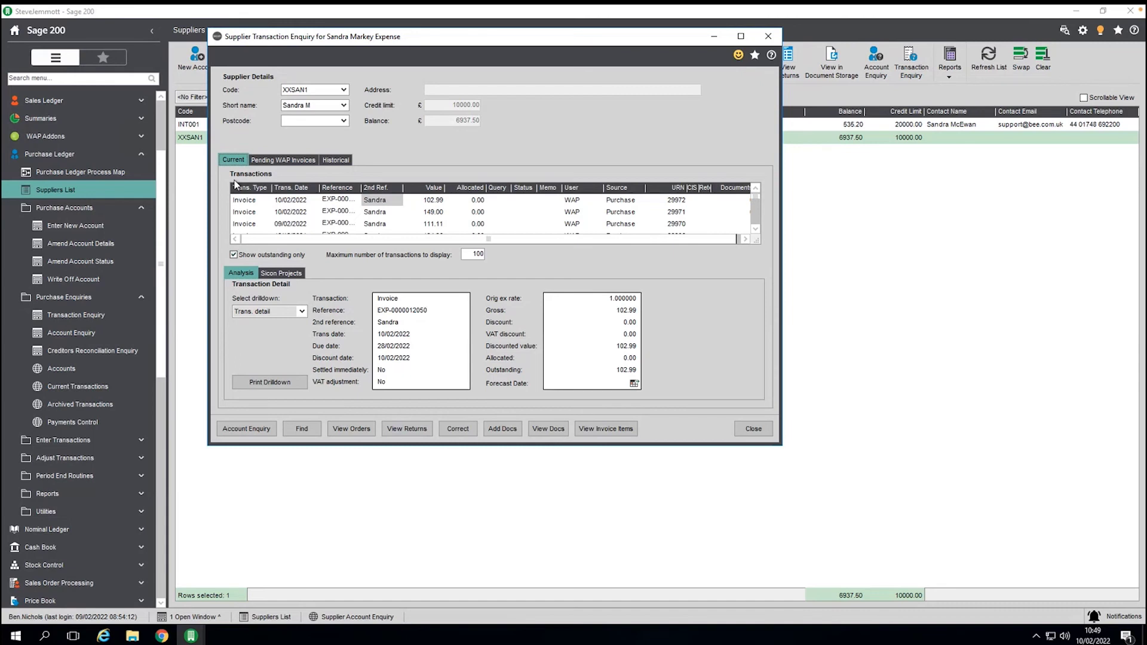
- Switch to Chrome and view the table of contents of Sicon's WAP Help and User Guide for the Expenses Module
left_click(160, 637)
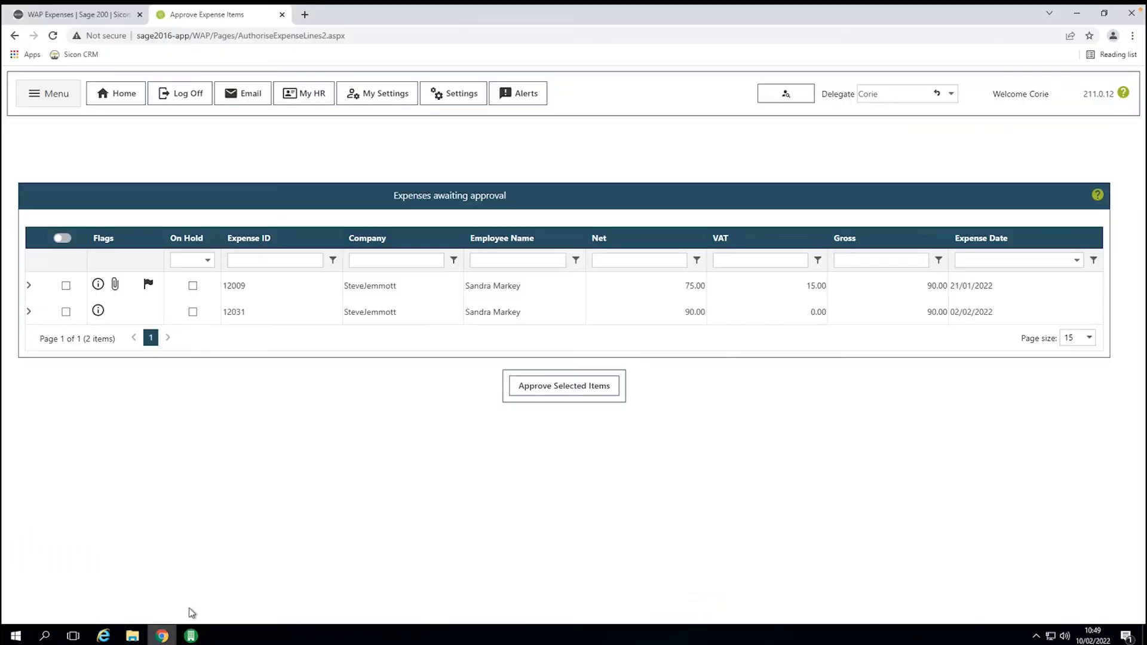
left_click(58, 17)
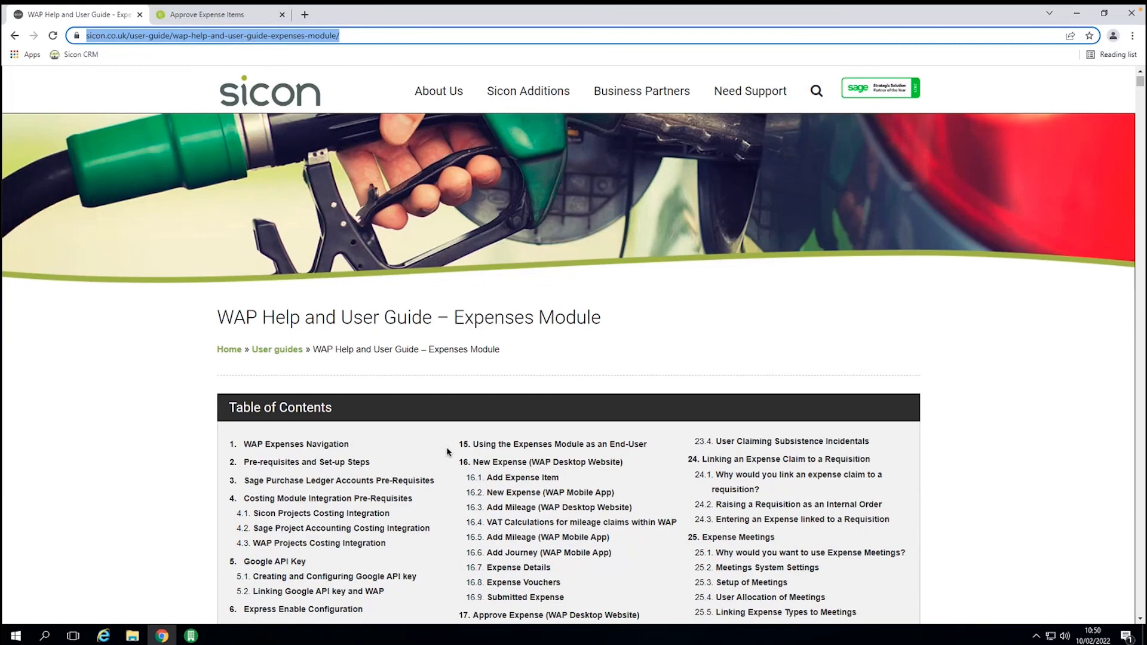
scroll(142, 317, "down", 1)
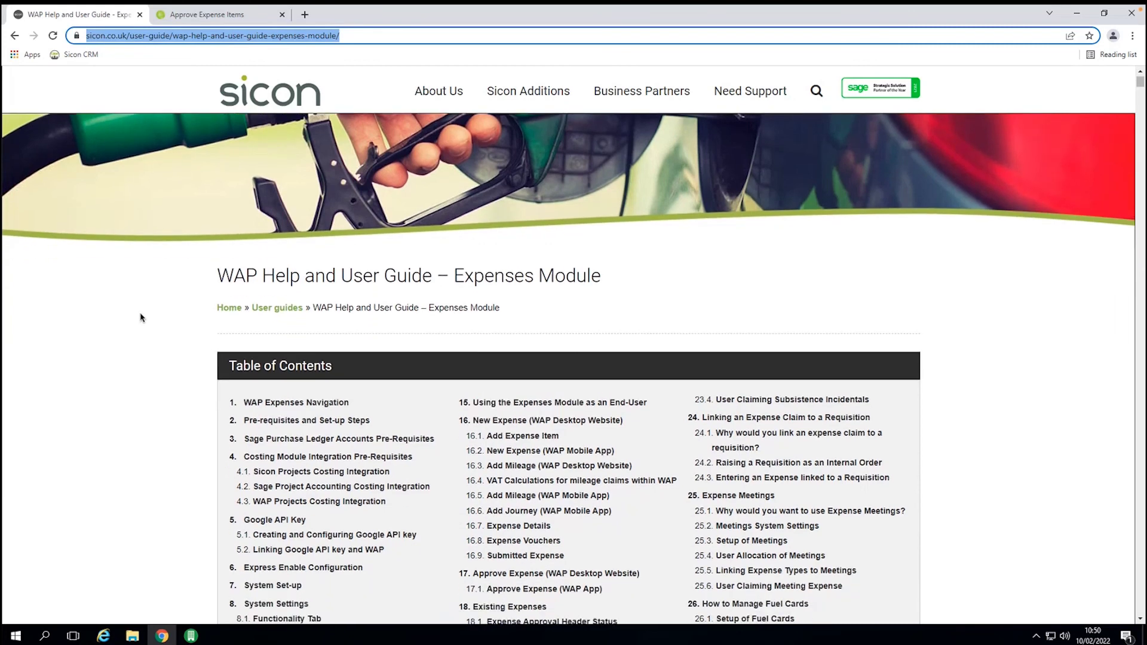